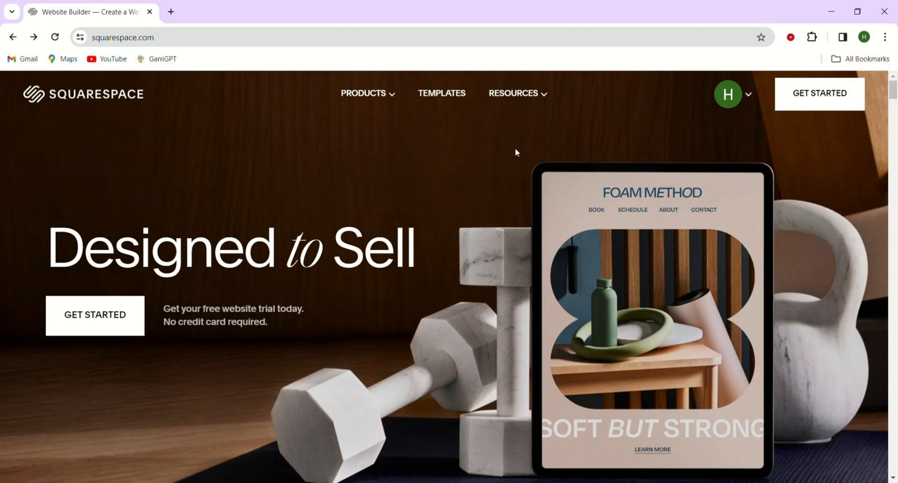
Open the website templates gallery and browse its categories and popular designs
click(813, 103)
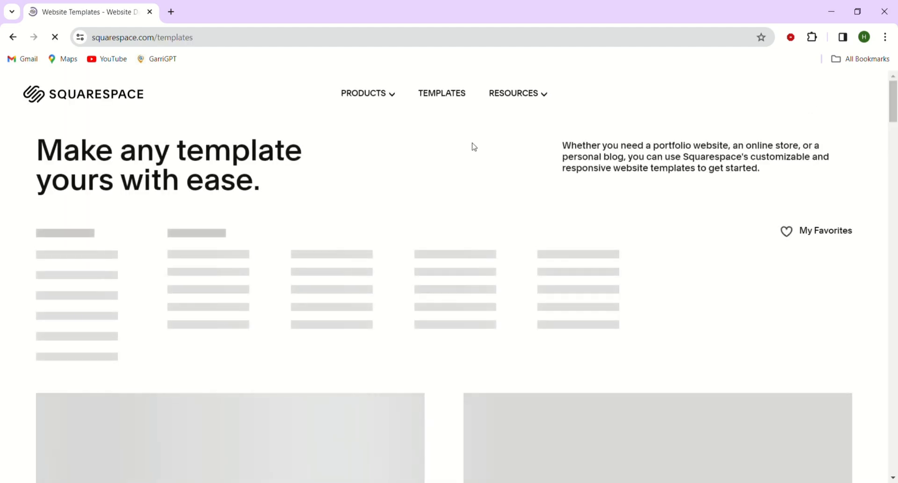
scroll(220, 345, down, 5)
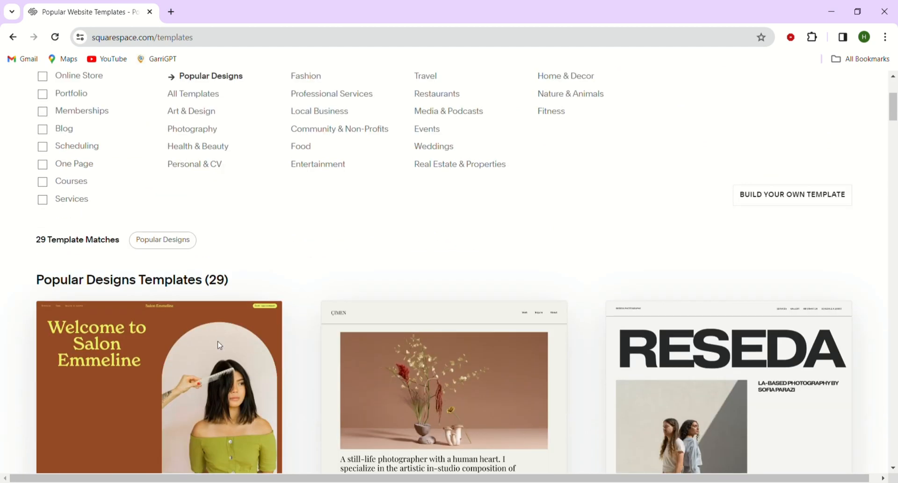
scroll(218, 345, up, 5)
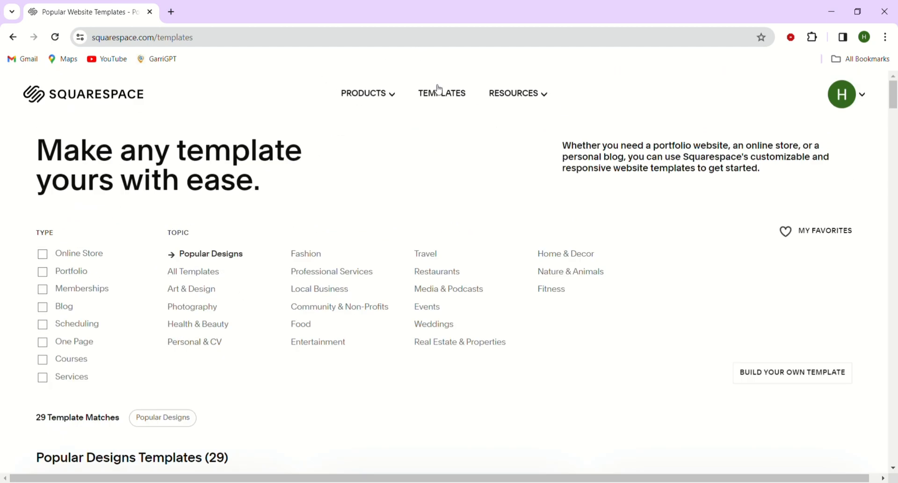
click(431, 100)
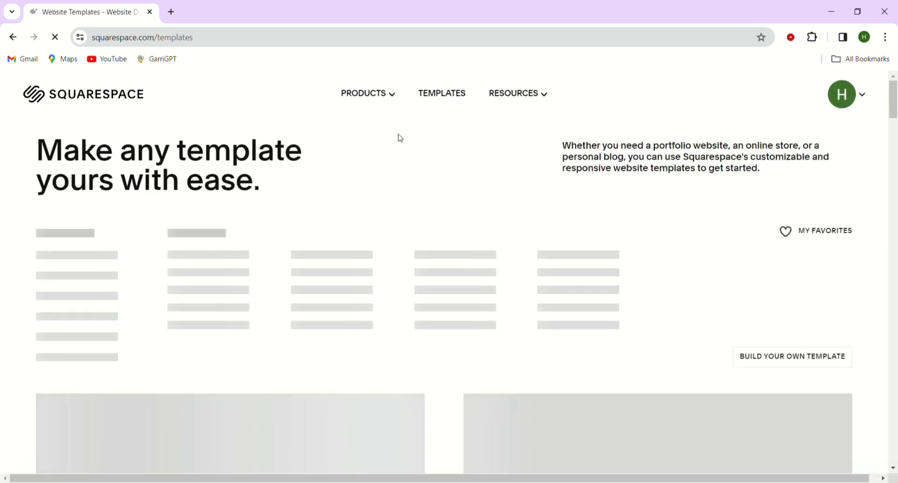
scroll(390, 201, down, 2)
scroll(392, 203, down, 5)
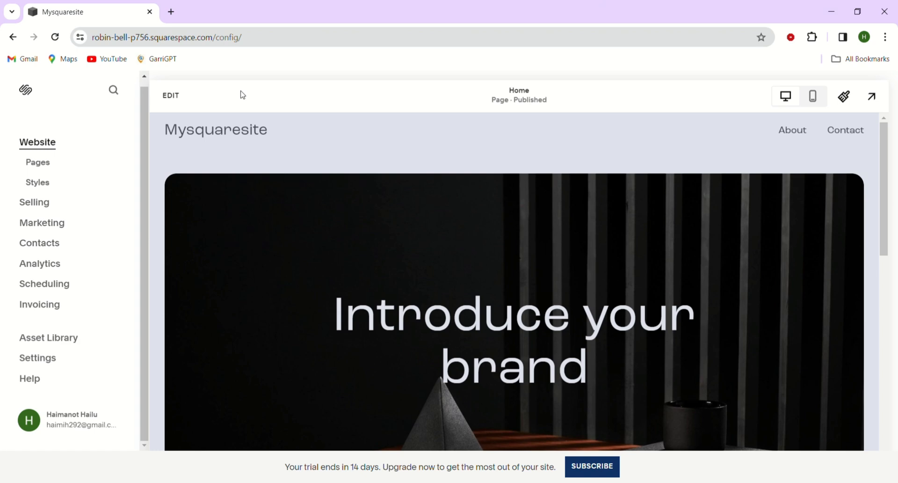
Open the Home page in edit mode and look through its sections down to the site footer
click(171, 95)
scroll(194, 295, down, 10)
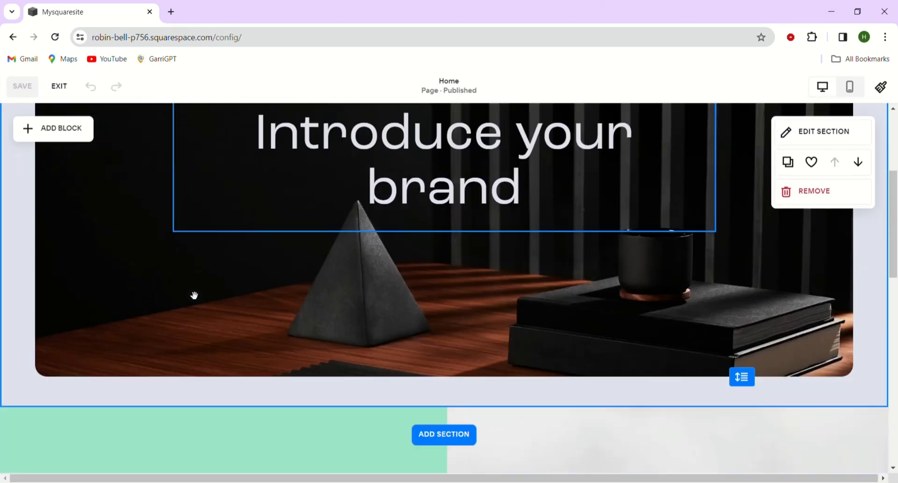
scroll(191, 294, down, 3)
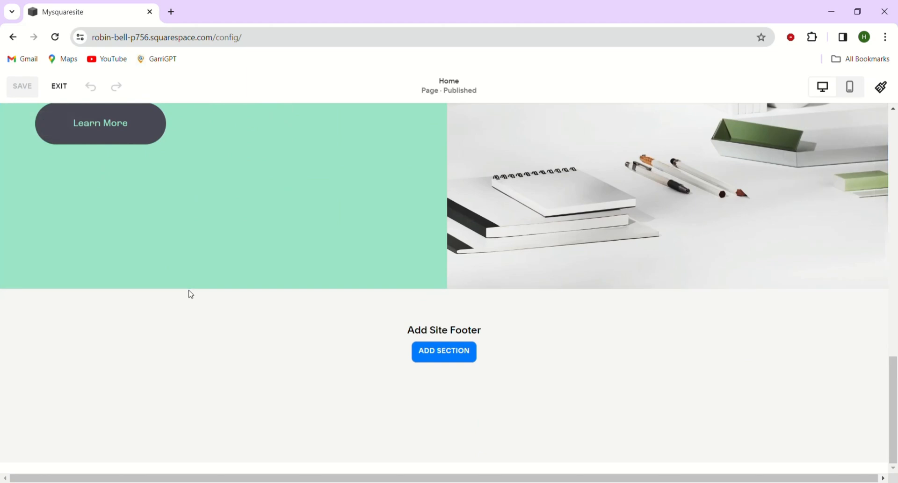
Add a gallery section from the Images category to the new page, using the layout with large images in two columns
click(438, 359)
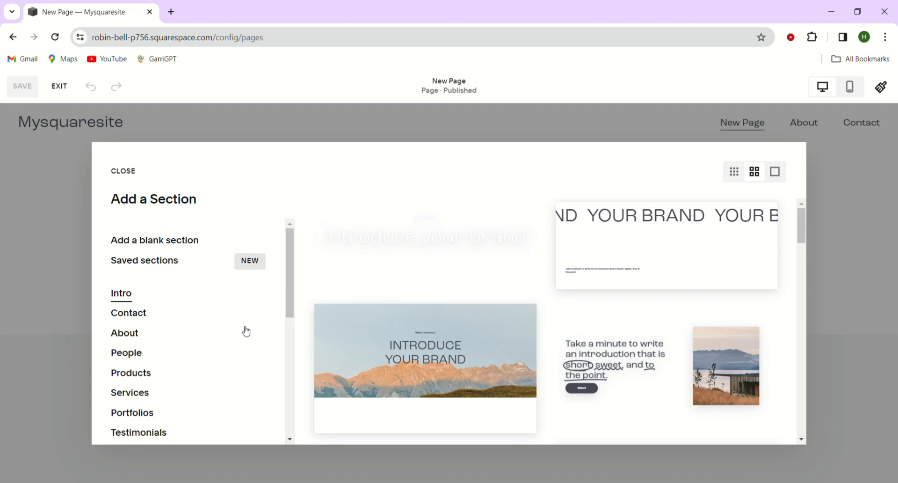
scroll(166, 375, down, 5)
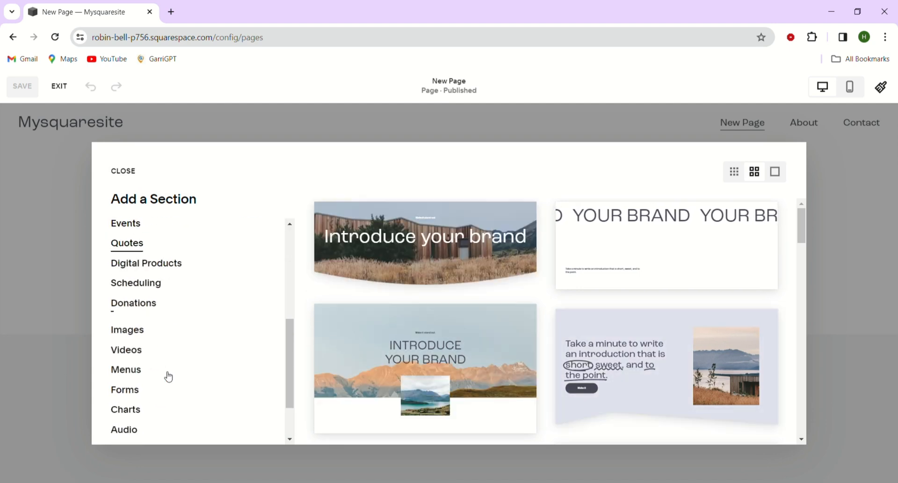
scroll(166, 375, up, 2)
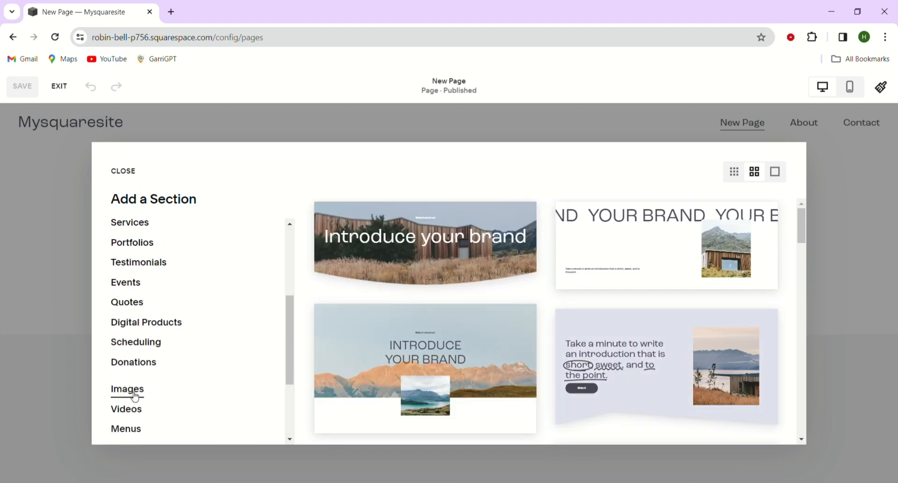
click(135, 397)
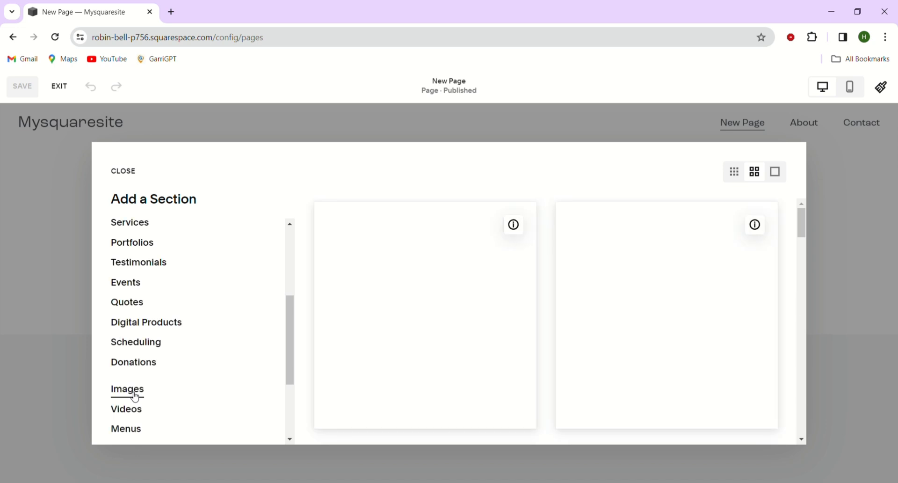
scroll(136, 396, down, 3)
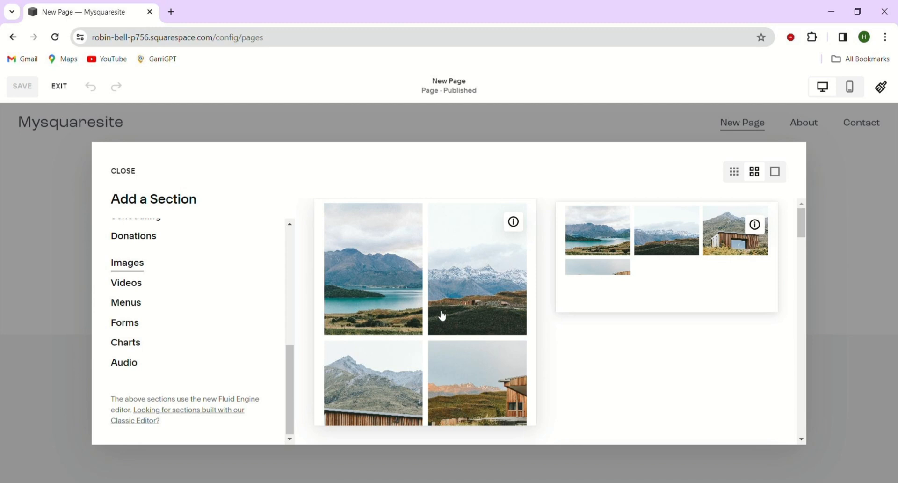
click(442, 316)
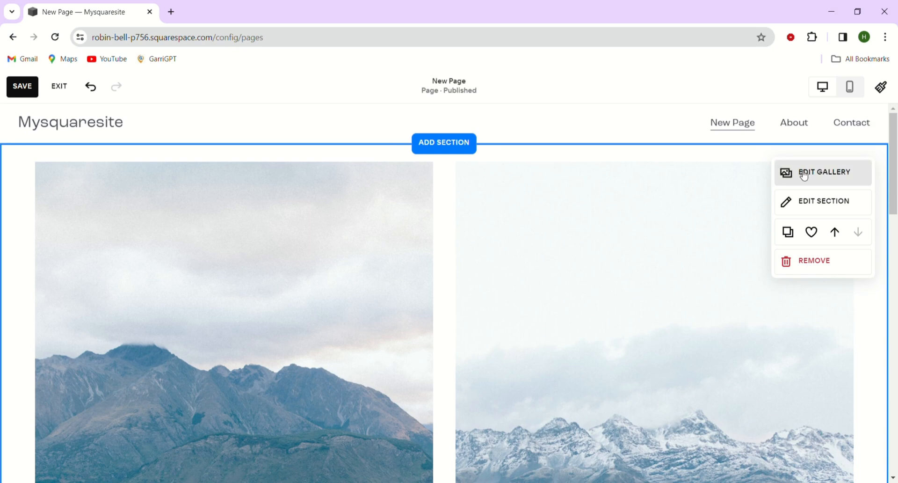
Open the new section's gallery for editing and check the first image's description and link fields
scroll(796, 211, down, 8)
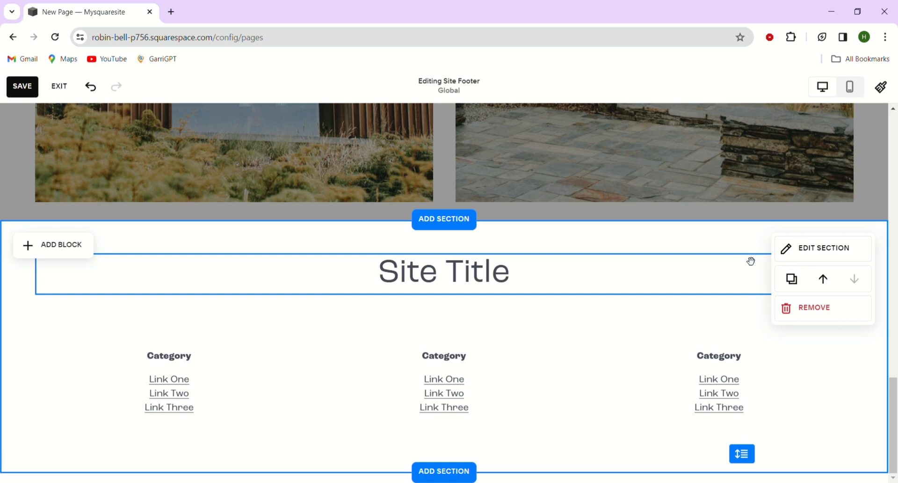
scroll(750, 260, up, 8)
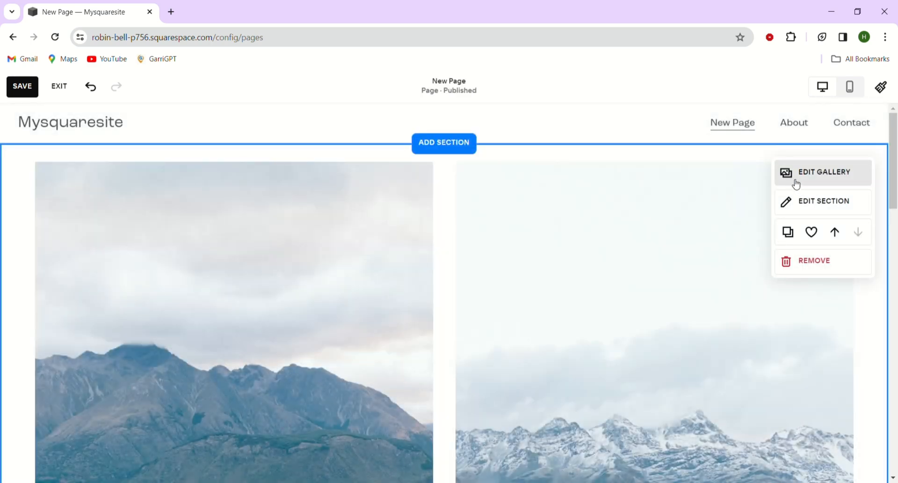
click(793, 181)
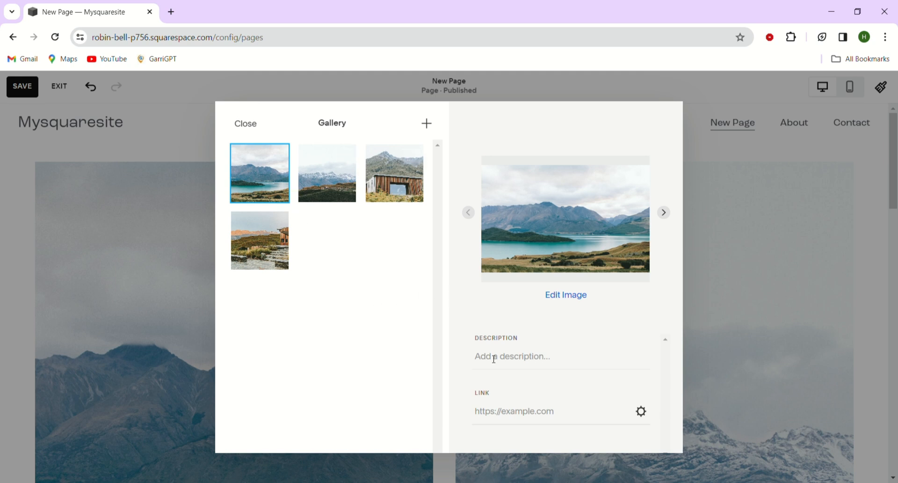
click(530, 364)
click(521, 416)
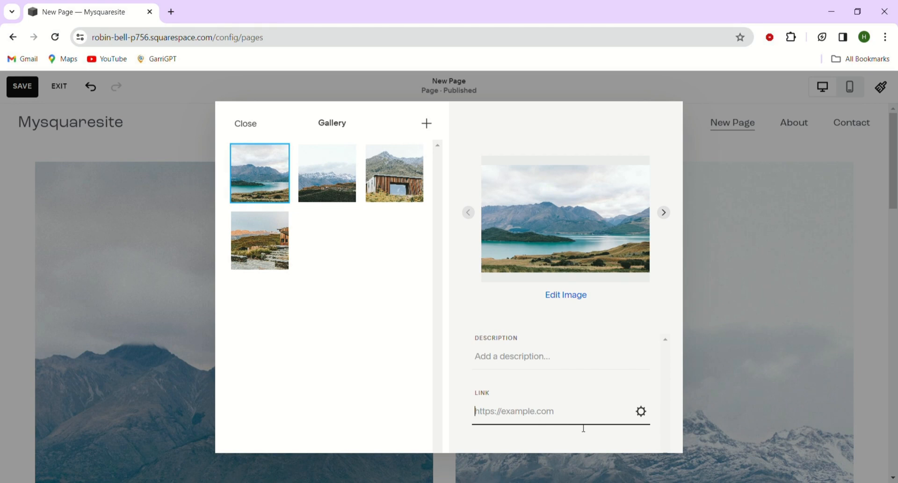
Examine the first image's link options for email, web address, file, page and phone
click(641, 412)
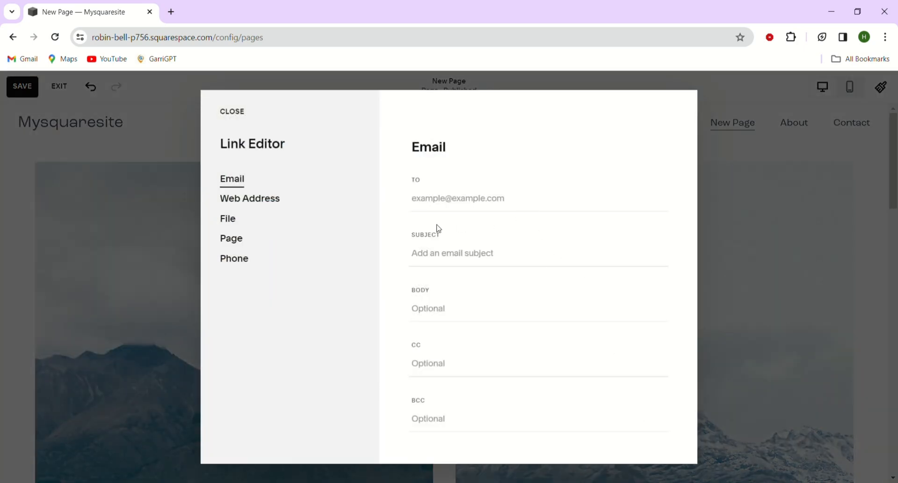
click(241, 197)
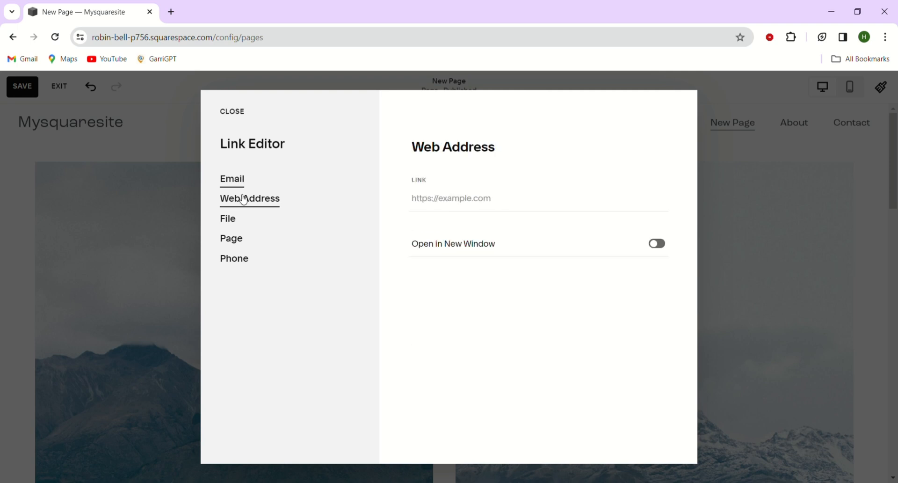
click(230, 221)
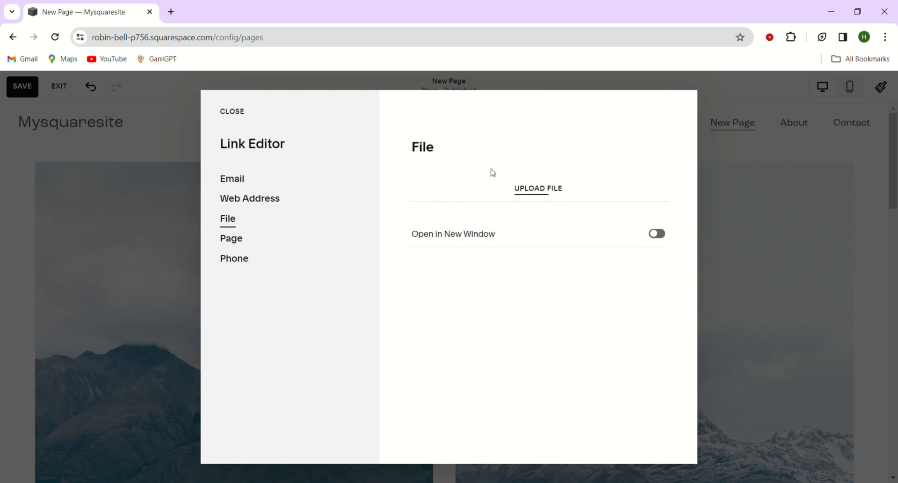
click(231, 237)
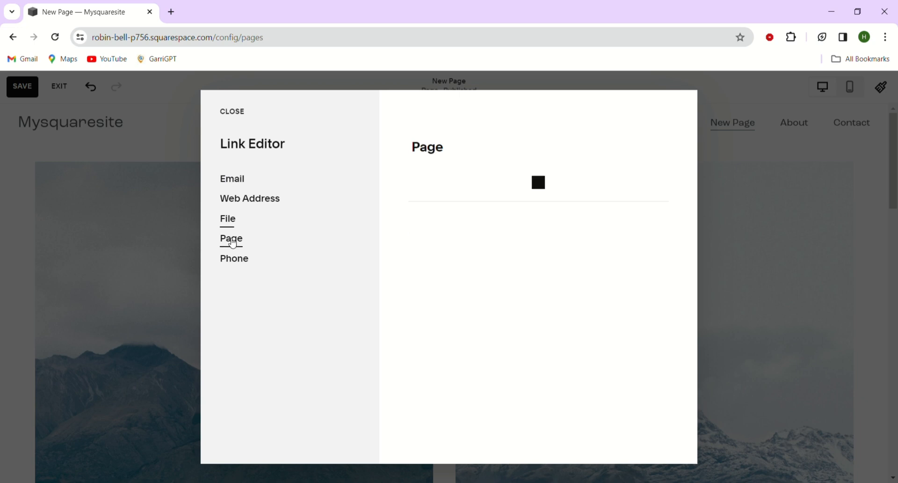
click(228, 266)
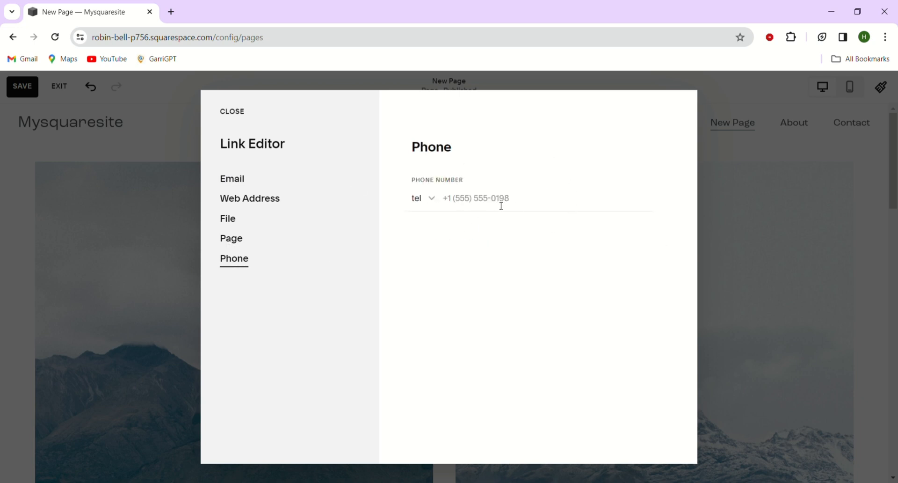
click(232, 112)
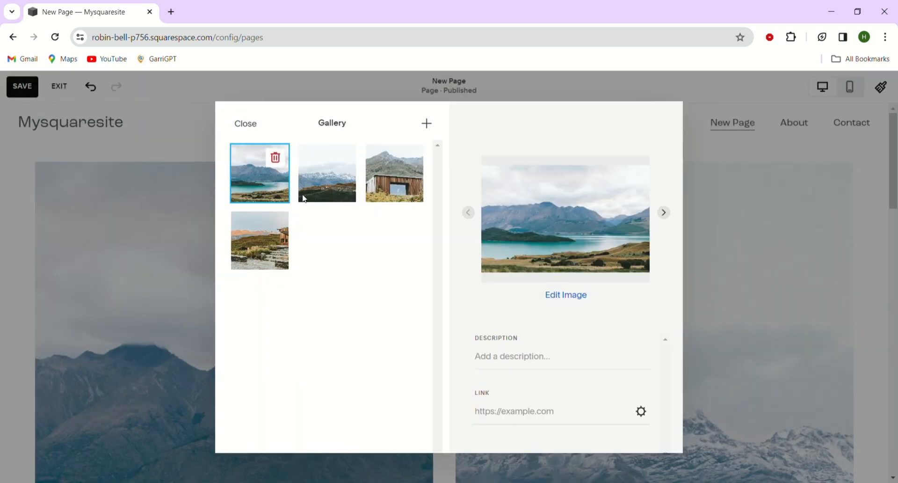
View the link options of the second gallery image, the snowy mountain range
click(322, 193)
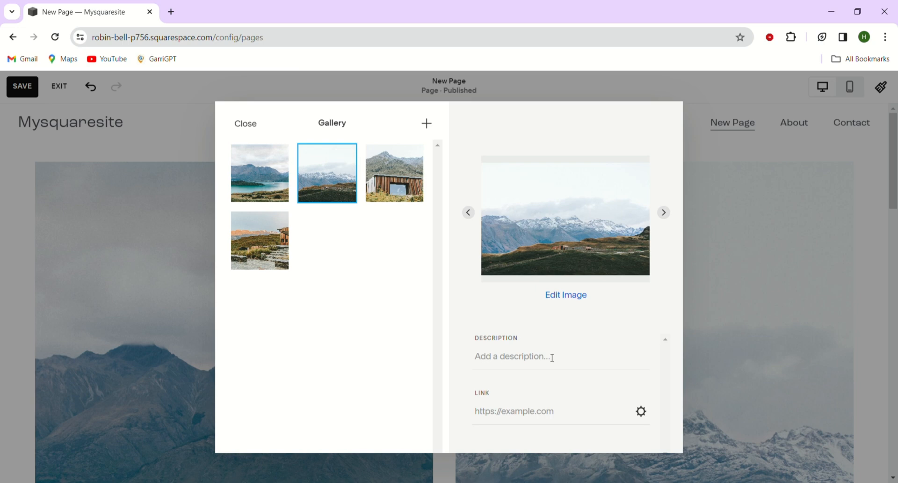
click(641, 412)
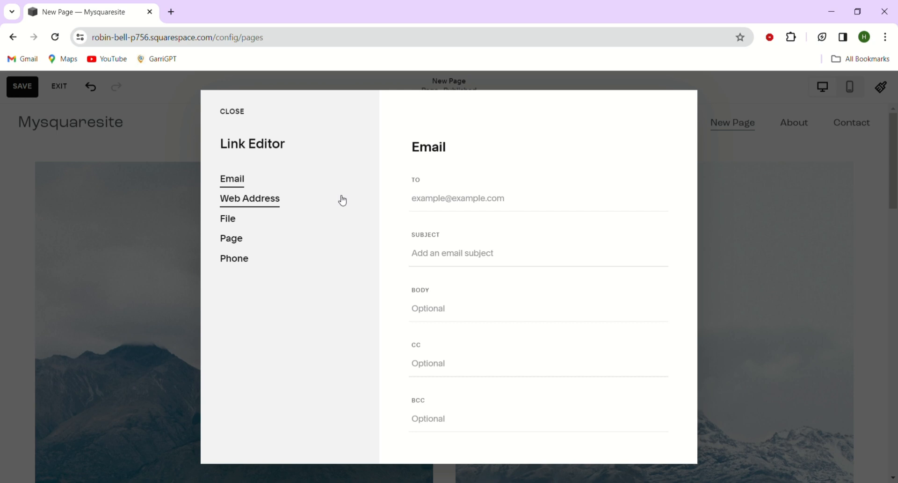
click(230, 112)
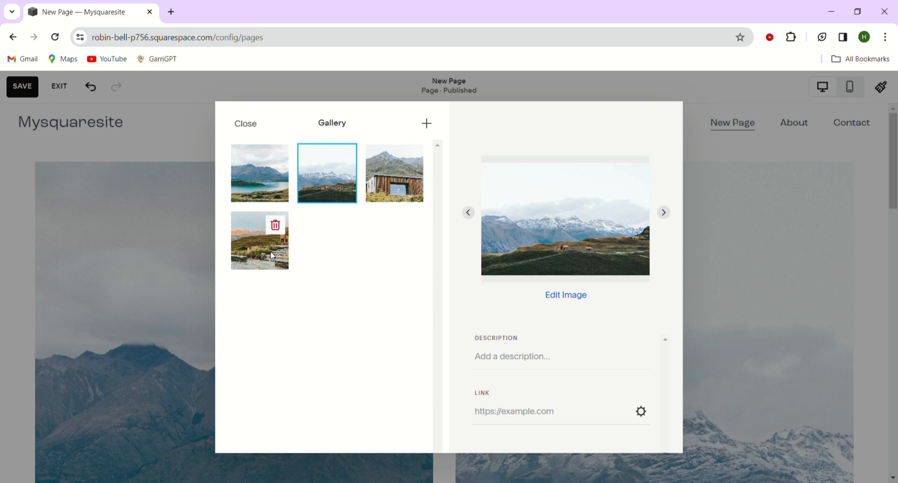
Move the image of the house with the stone path to the first position in the gallery
drag(271, 251, 256, 167)
mouse_move(324, 179)
mouse_down()
mouse_move(270, 243)
mouse_move(328, 180)
mouse_up()
click(379, 182)
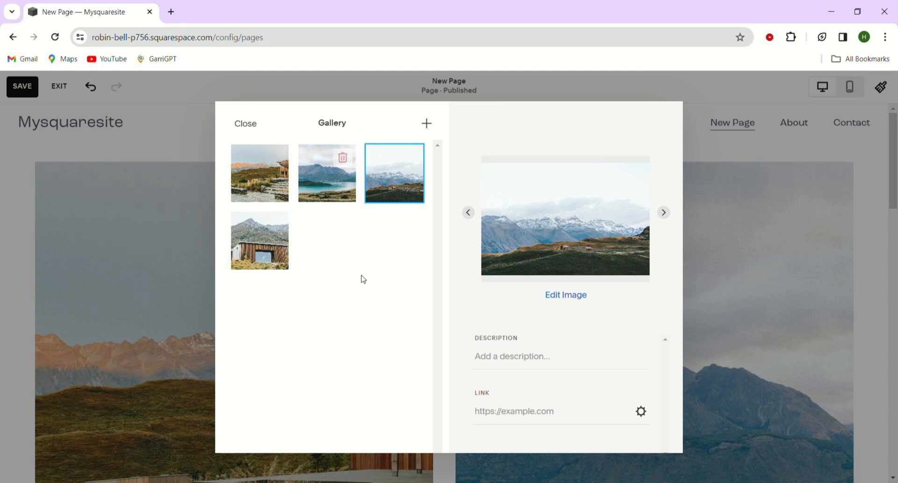
Browse the free and premium stock images available for adding to the gallery
click(428, 125)
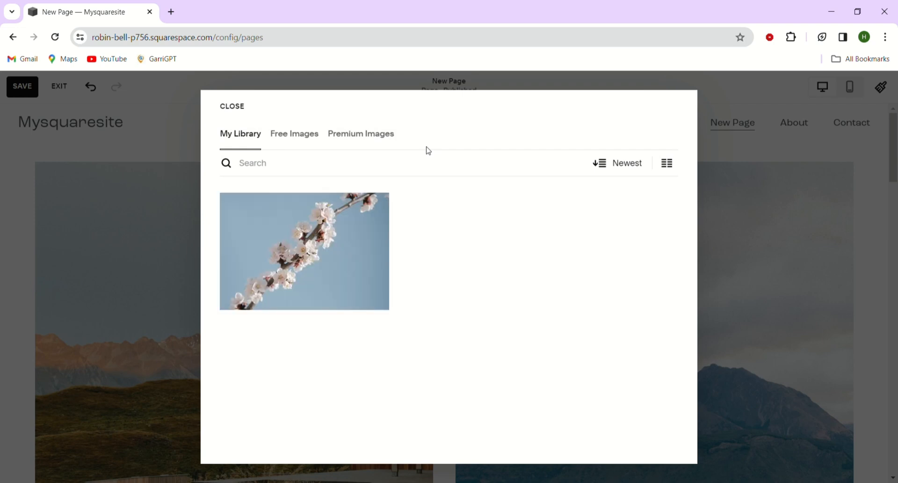
click(296, 136)
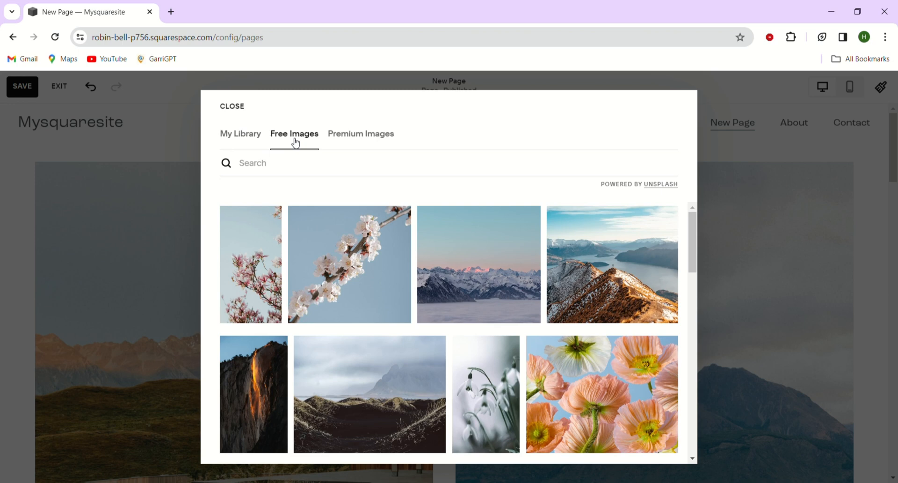
scroll(310, 371, down, 5)
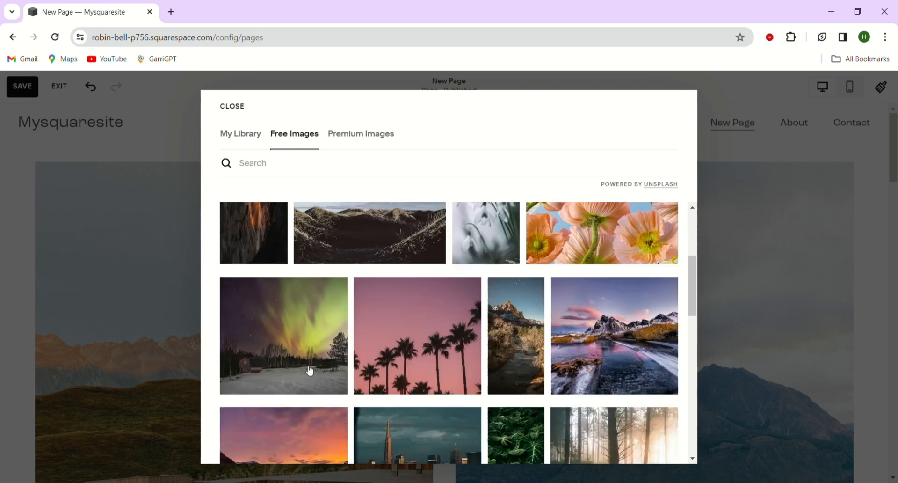
scroll(467, 359, up, 5)
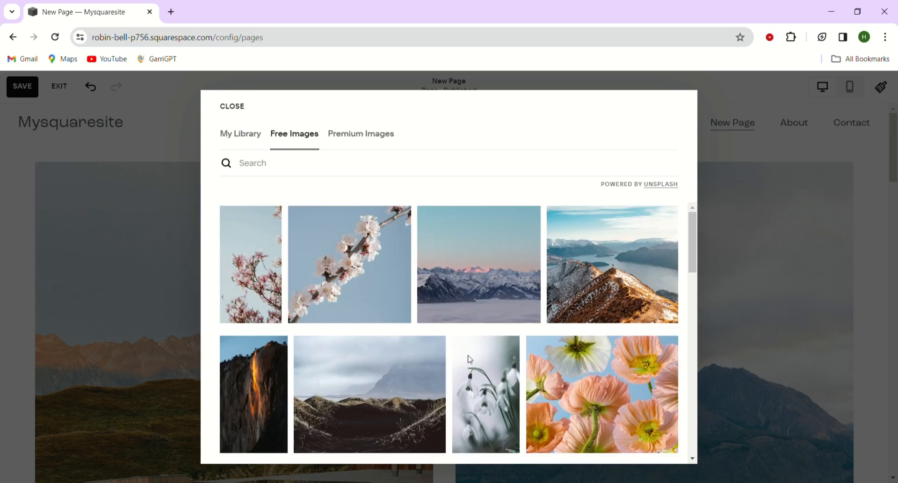
click(365, 139)
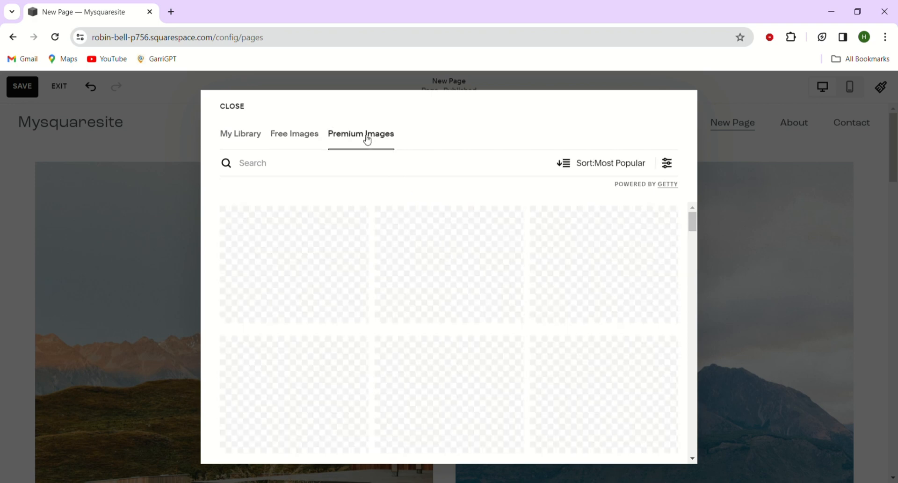
Add the blossom branch photo from My Library to the gallery and move it to the first position
click(249, 135)
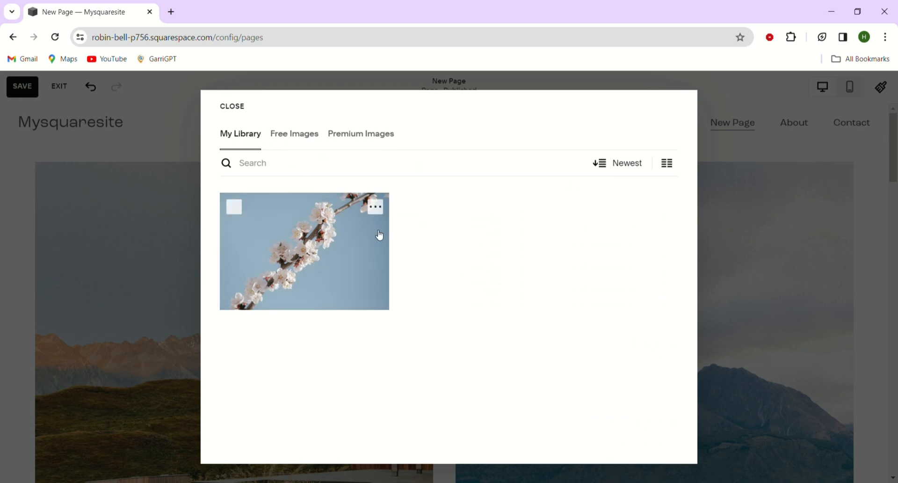
click(230, 106)
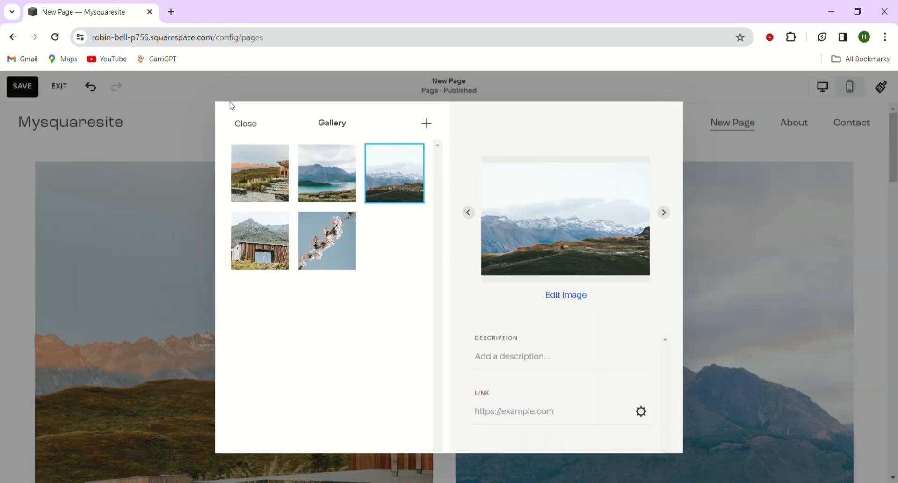
drag(332, 257, 276, 190)
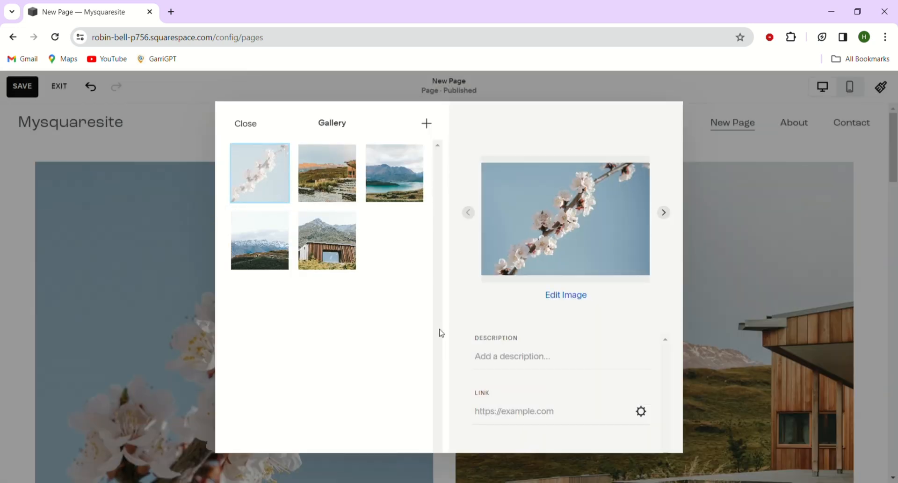
Add the description "flower" to the blossom branch image
click(494, 363)
text(flo)
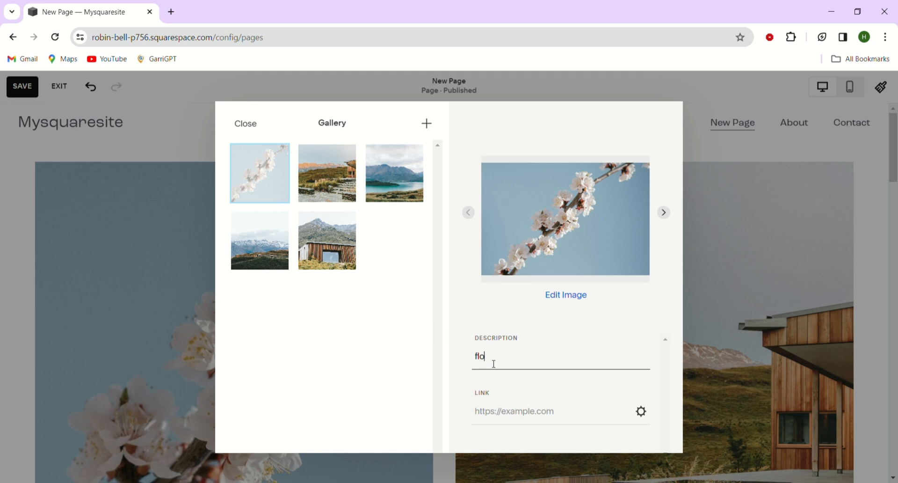
text(wer)
Remove the last gallery image, the wooden cabin below the green mountain, and close the gallery editor
mouse_move(328, 258)
click(346, 228)
click(503, 316)
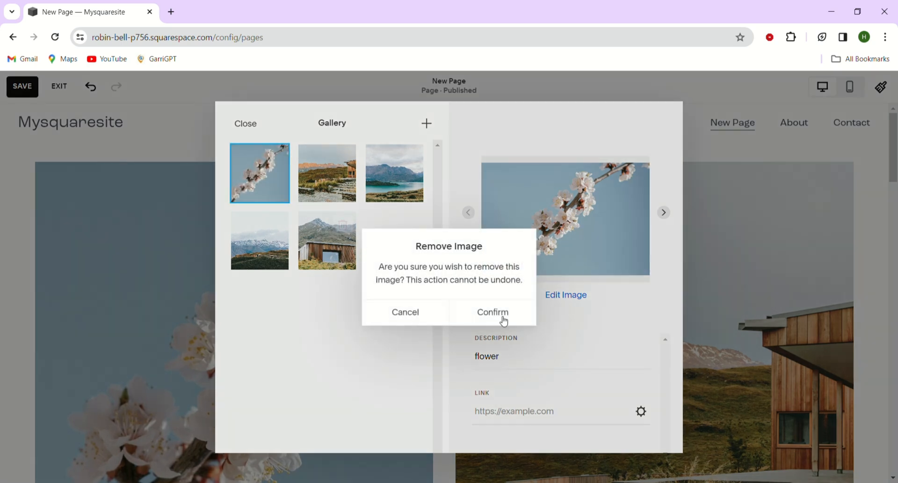
click(249, 124)
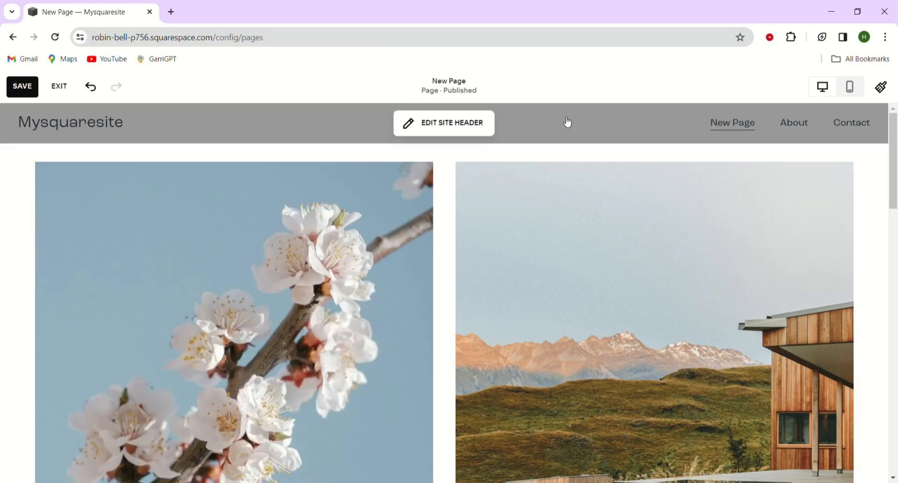
Reopen the gallery editor and view the link options of the blossom branch image
mouse_move(579, 243)
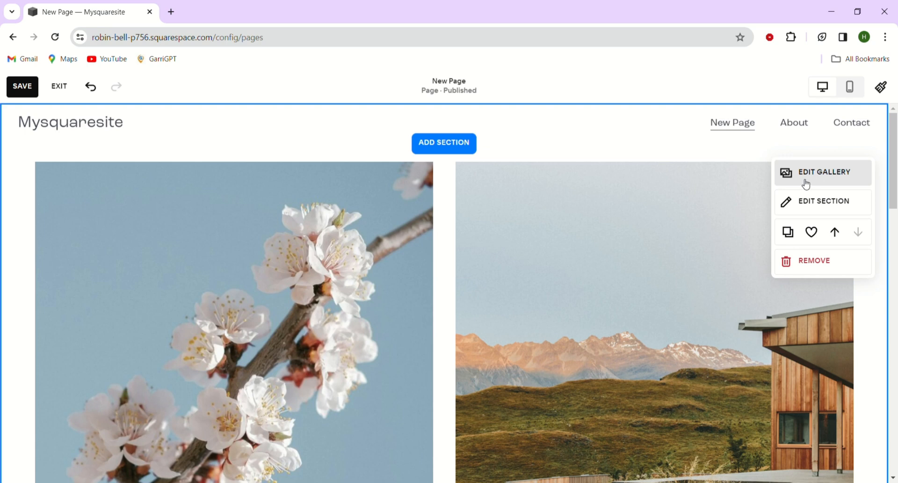
click(782, 181)
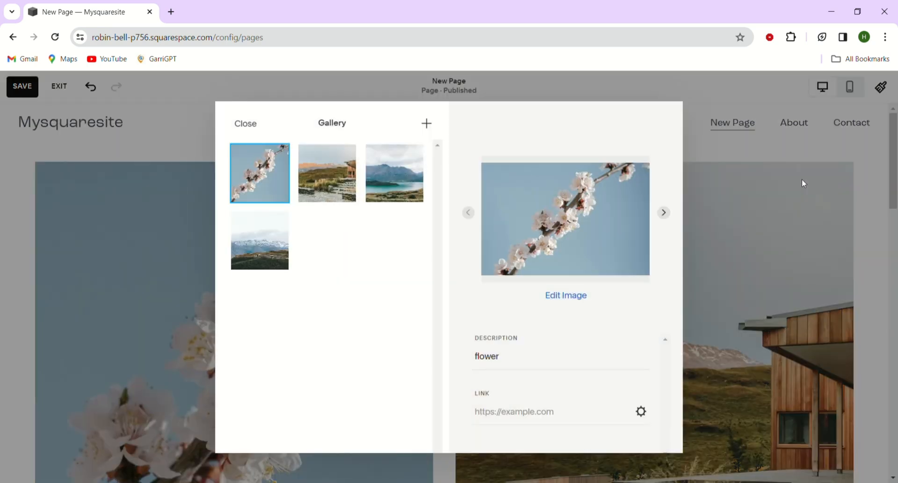
click(505, 414)
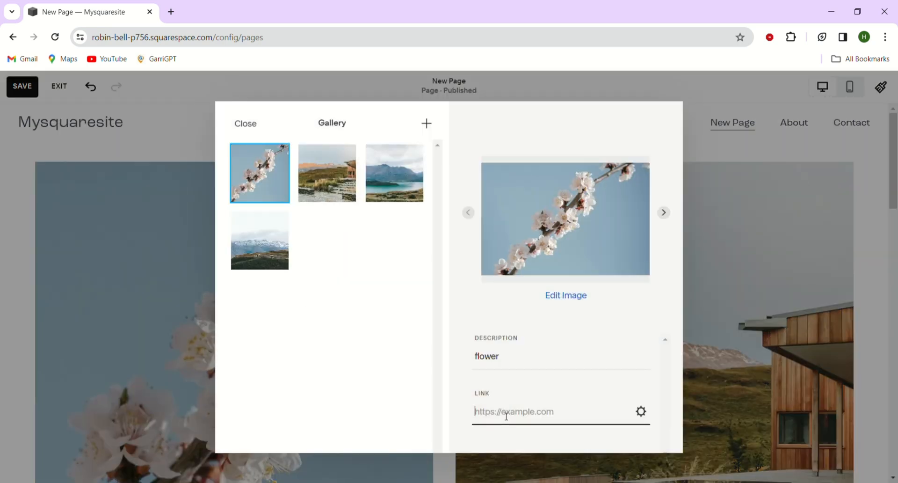
click(649, 415)
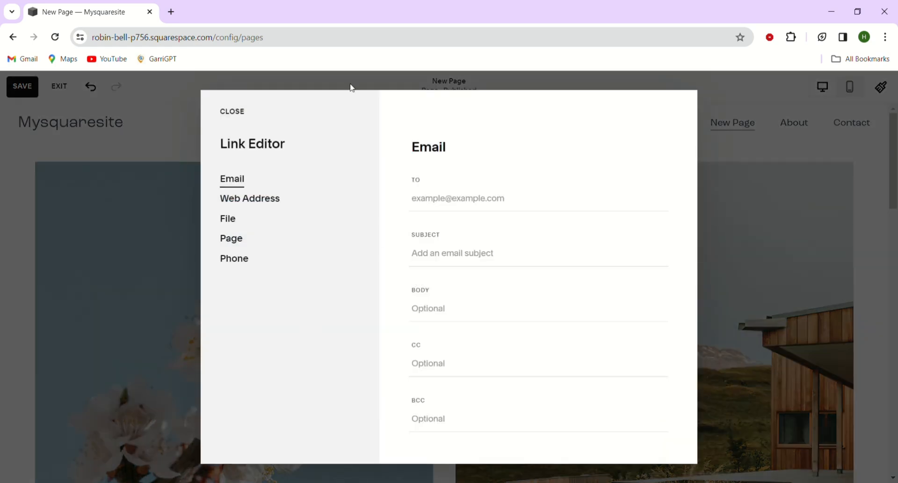
click(232, 111)
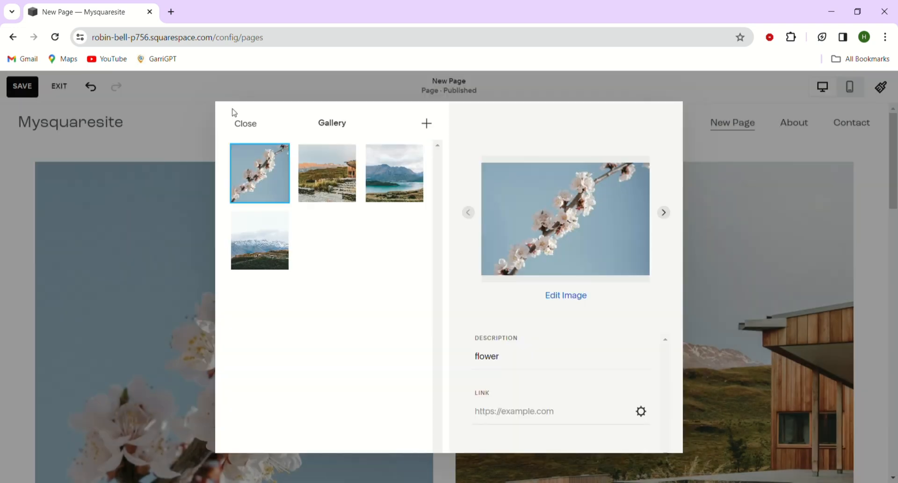
click(198, 96)
Look through the My Library, Free Images and Premium Images sources for adding gallery images
click(427, 127)
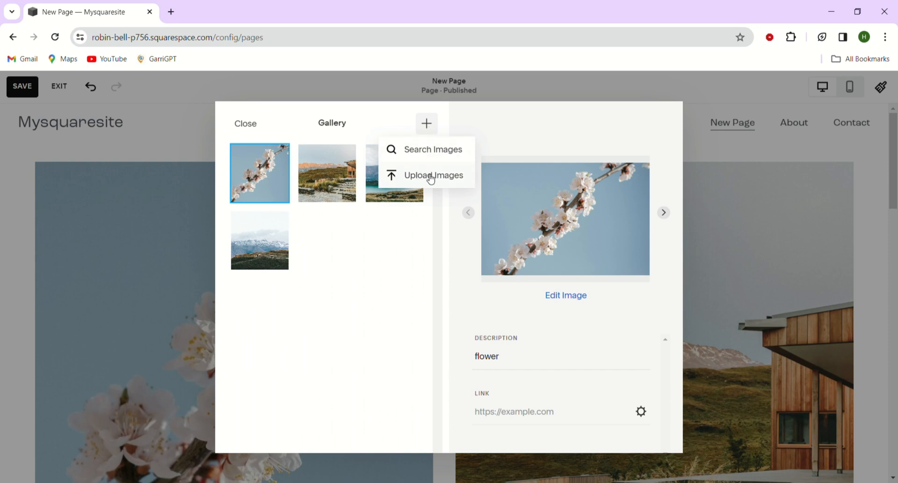
click(413, 153)
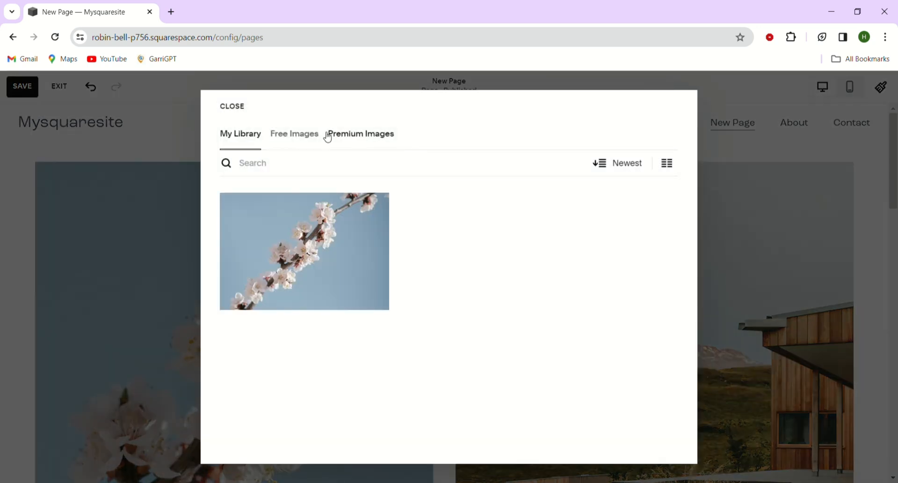
click(294, 140)
click(357, 139)
click(258, 138)
click(232, 107)
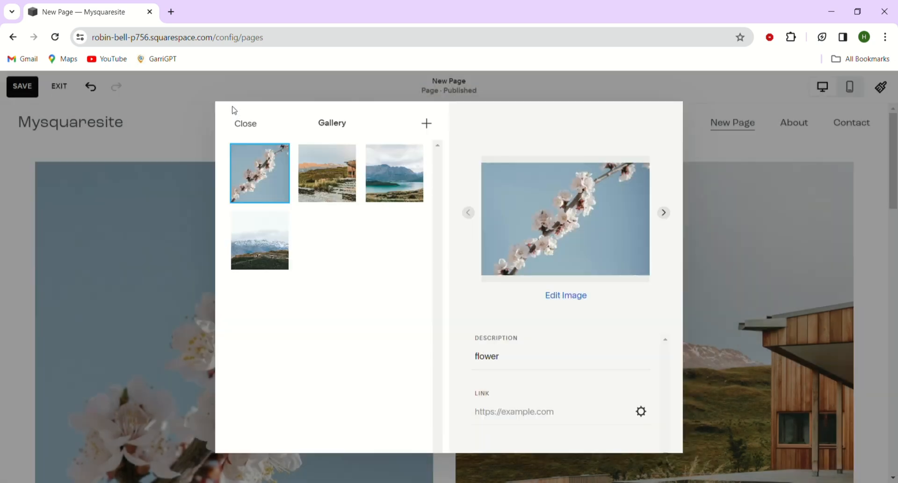
Check the blossom image's description and link fields once more and leave the gallery editor
click(521, 365)
click(505, 410)
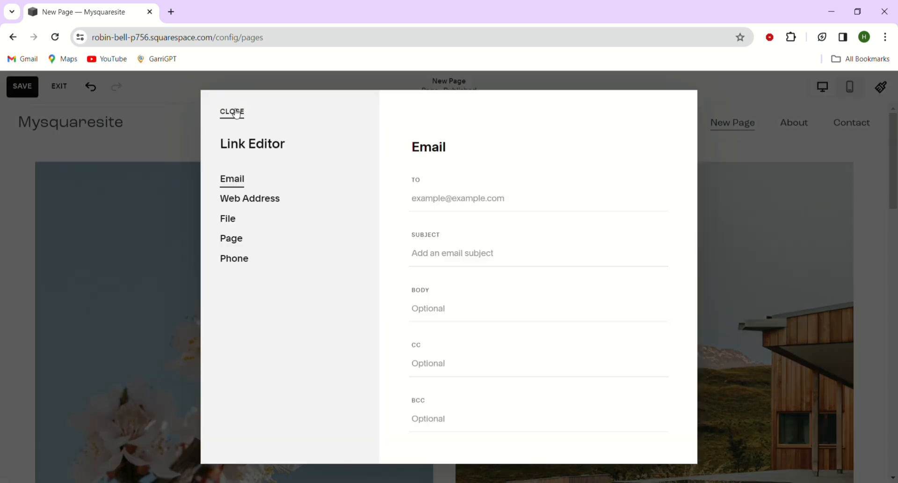
click(236, 114)
click(199, 98)
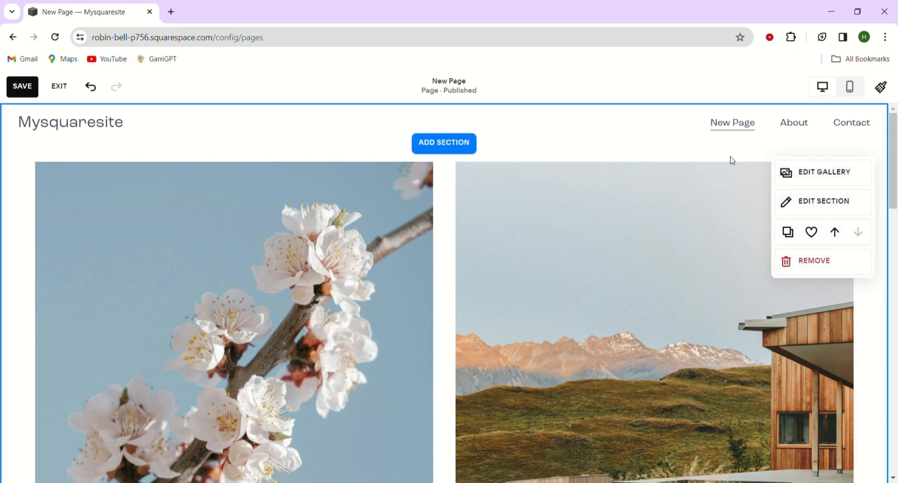
Open the gallery section's settings and try the Grid: Strips gallery type, checking the layout on the page
click(825, 200)
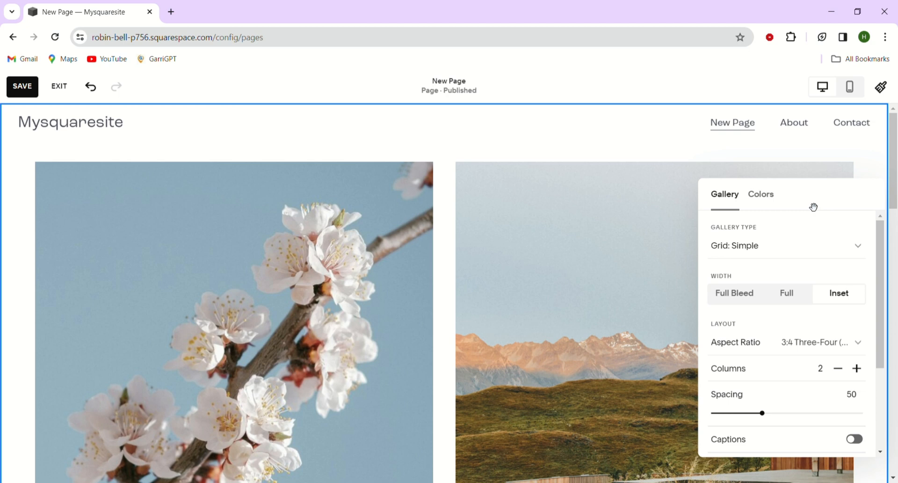
click(858, 248)
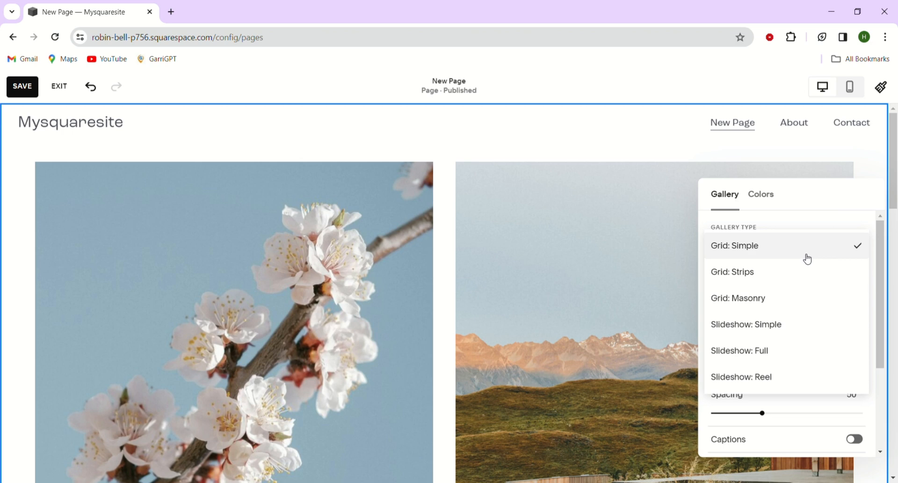
click(771, 273)
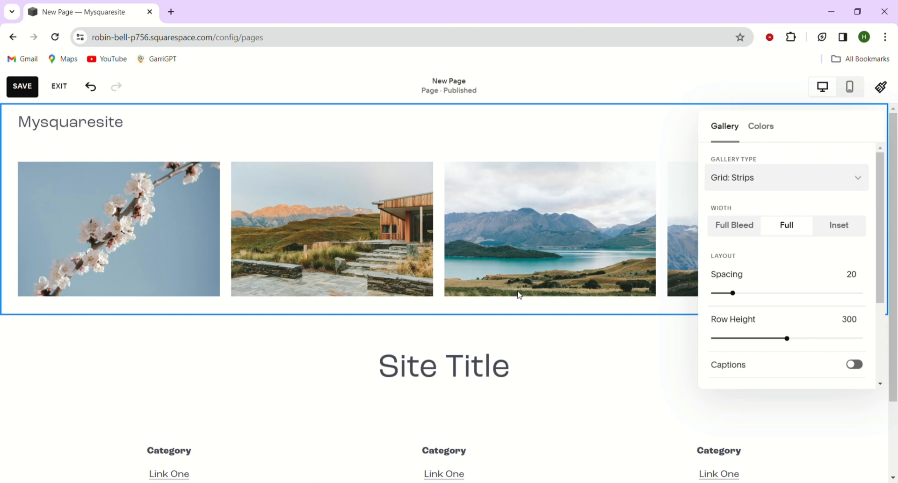
scroll(520, 296, down, 2)
scroll(519, 295, up, 2)
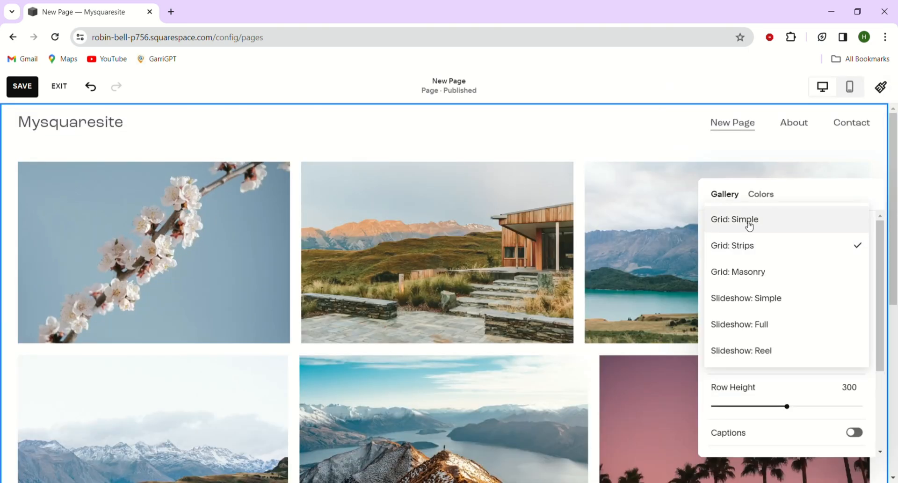
click(749, 226)
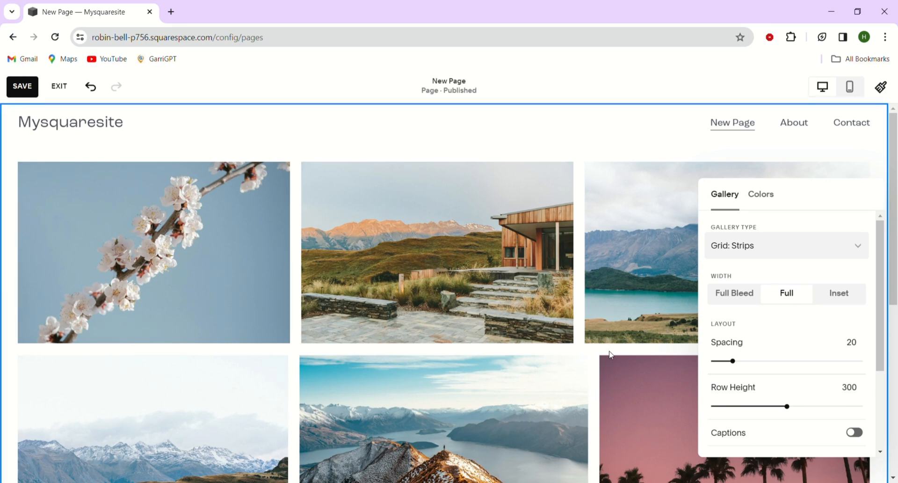
Try the Grid: Masonry gallery type and look over the images in that layout
click(857, 249)
click(819, 280)
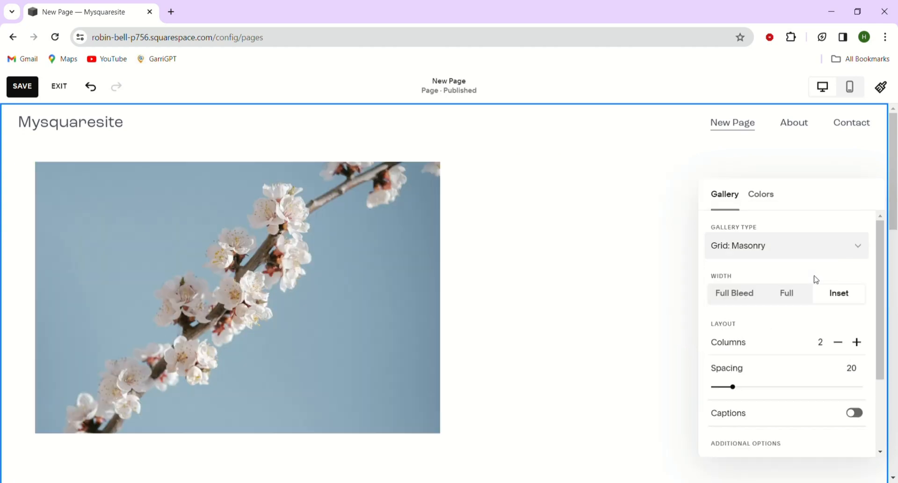
scroll(566, 362, down, 10)
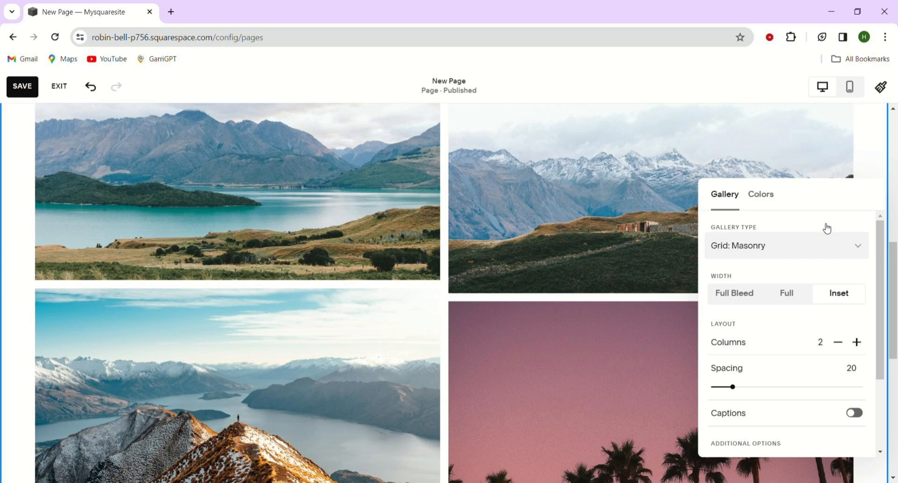
Try the Slideshow: Simple gallery type and look at the slideshow on the page
click(832, 244)
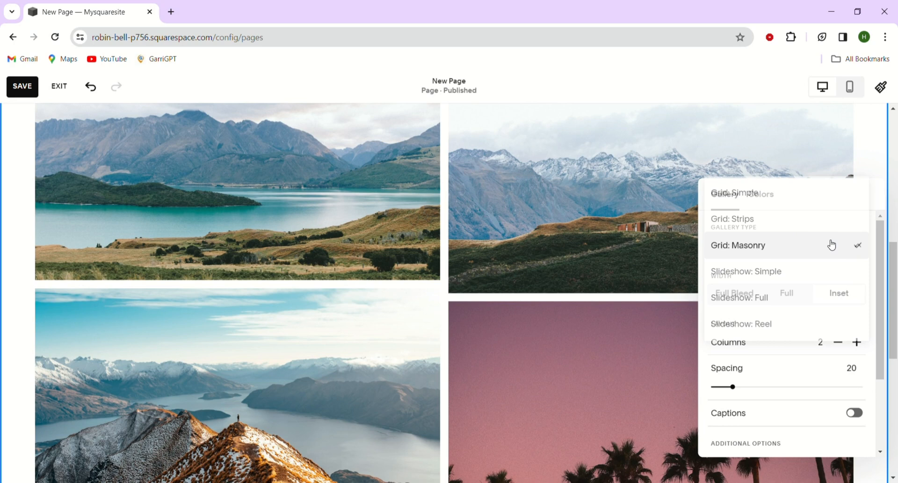
click(816, 281)
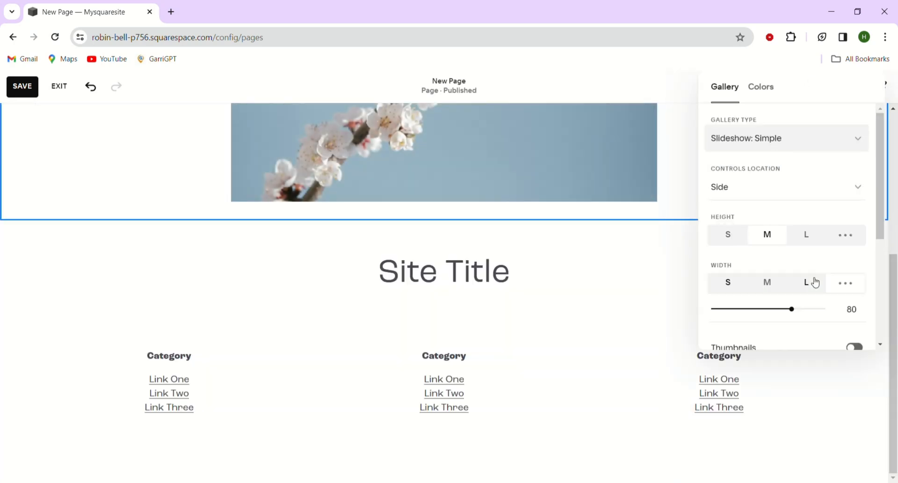
scroll(603, 258, up, 5)
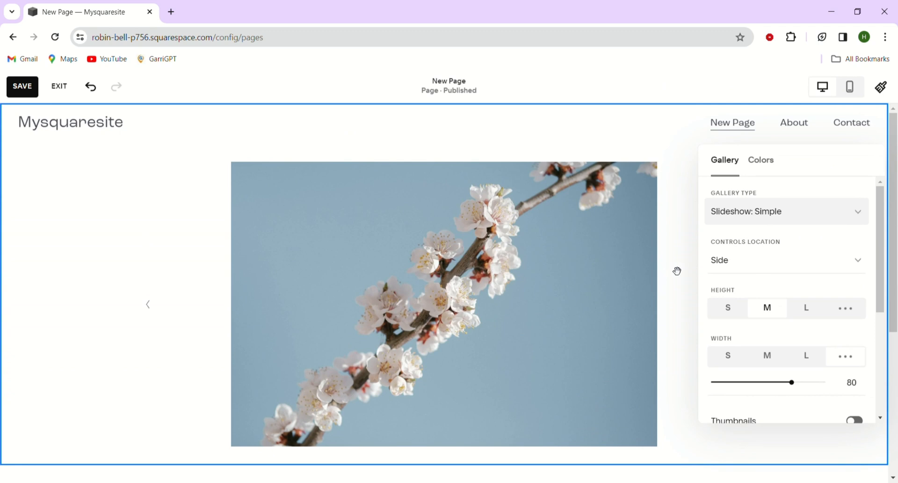
Try the Slideshow: Full gallery type and step back through two slides
click(854, 212)
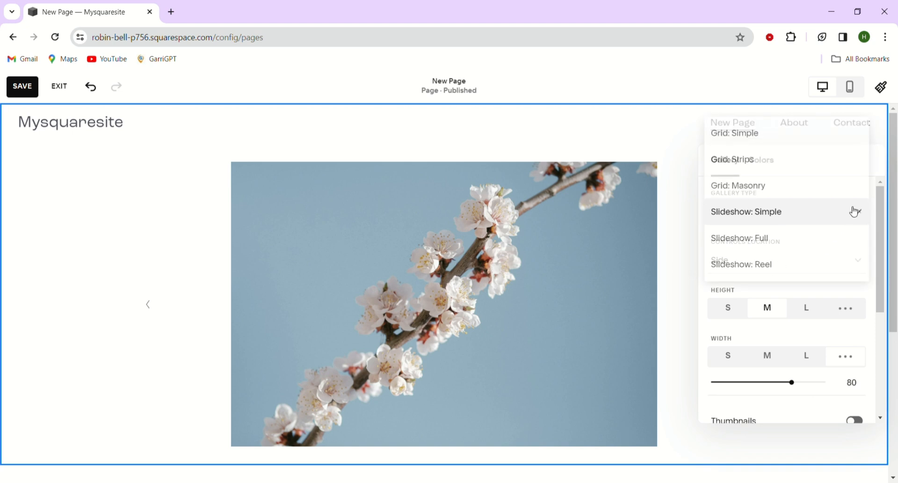
click(827, 242)
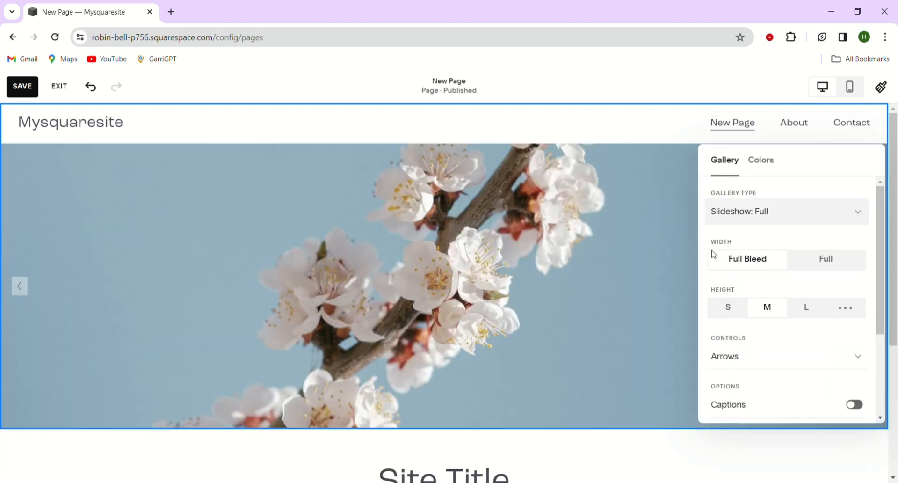
click(20, 286)
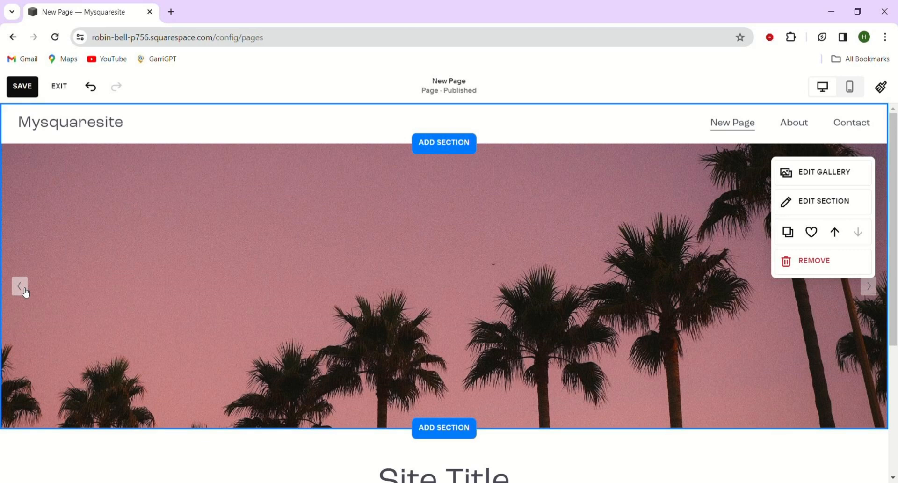
click(21, 287)
Change the gallery type to Slideshow: Reel and step back one image in the reel
click(823, 201)
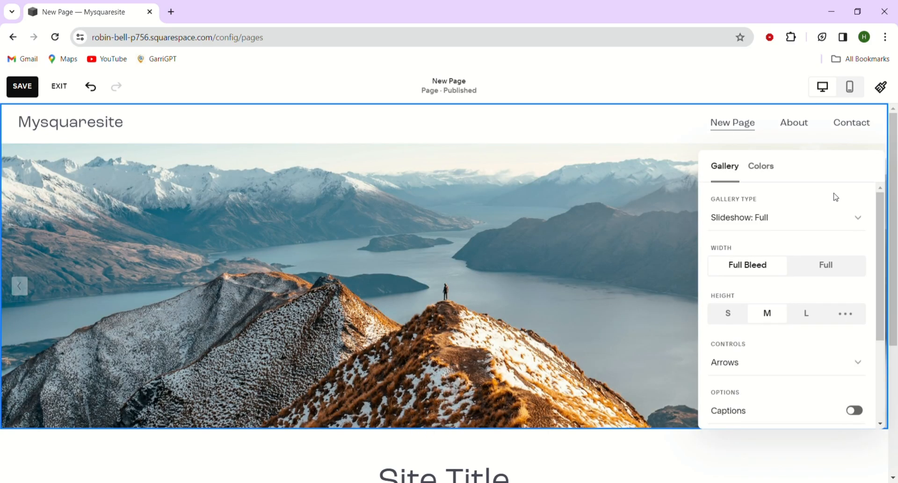
click(820, 217)
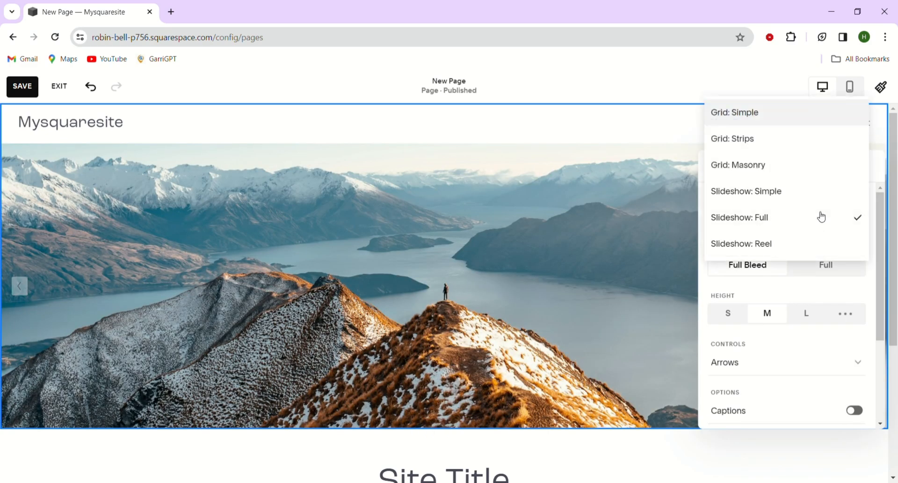
click(811, 245)
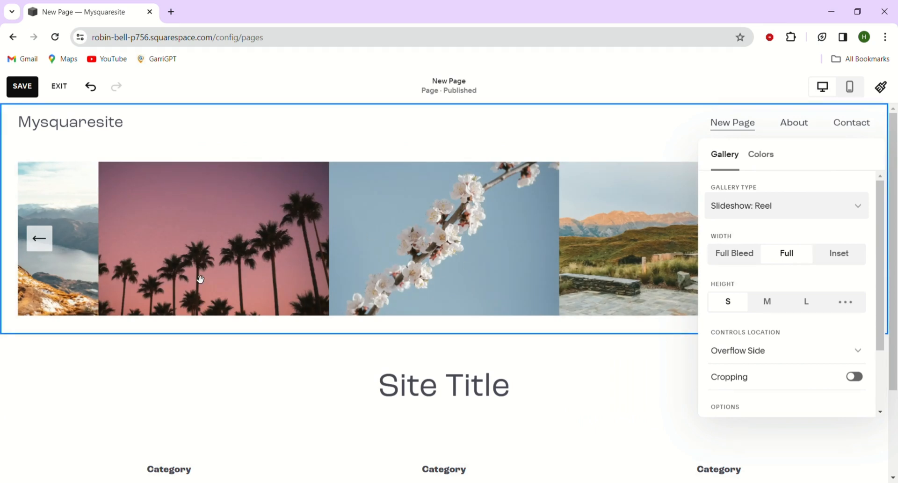
click(49, 251)
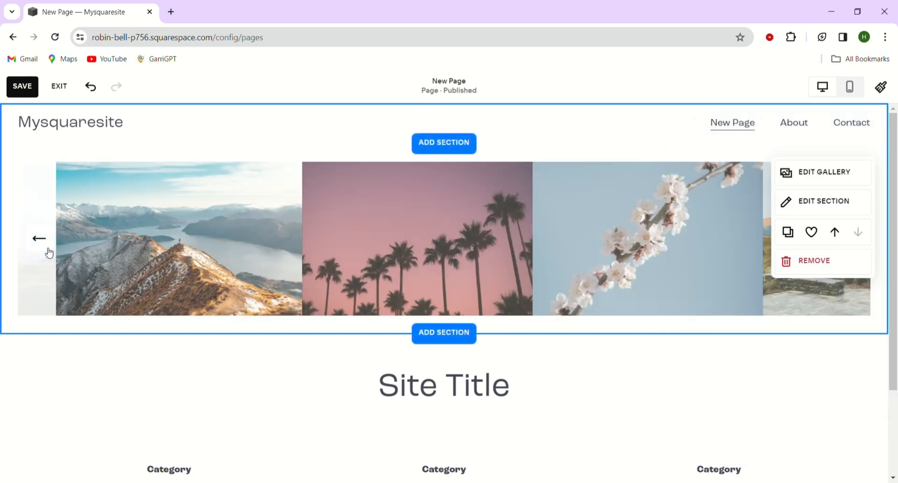
Reopen the section settings, keep Slideshow: Reel as the gallery type, and review the width, height, controls, cropping, captions and divider options
click(834, 202)
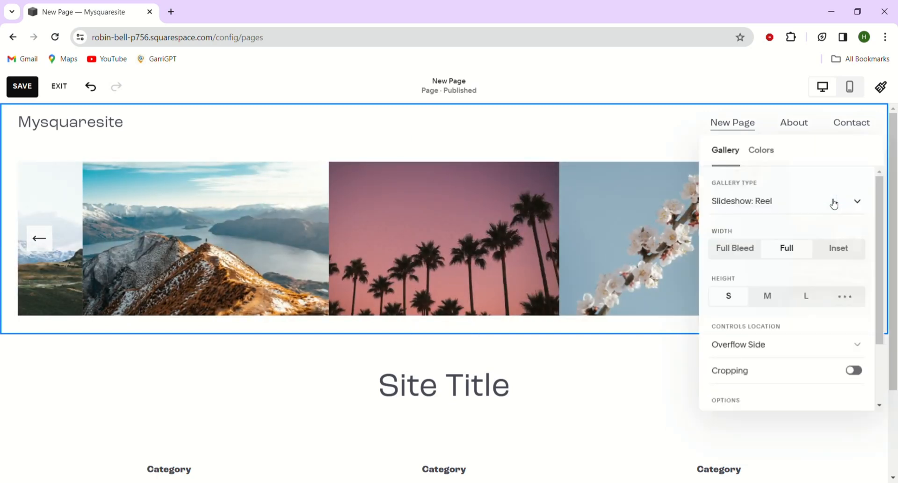
click(809, 211)
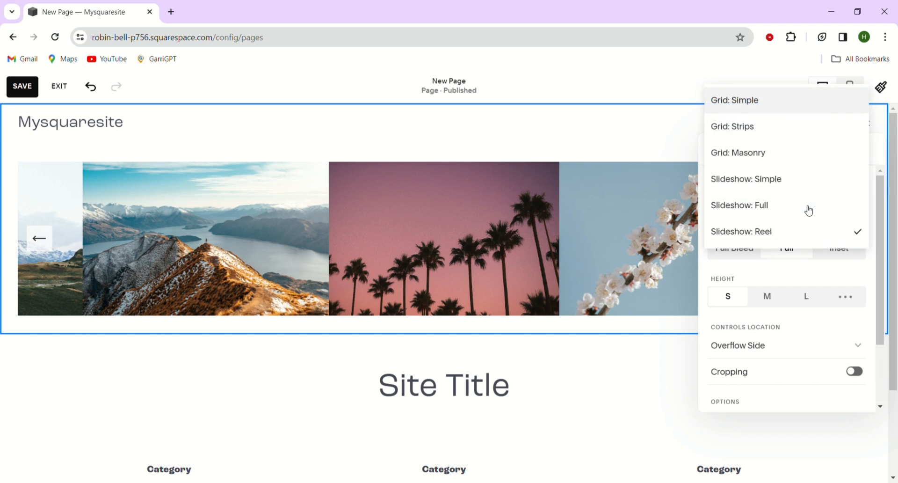
click(776, 231)
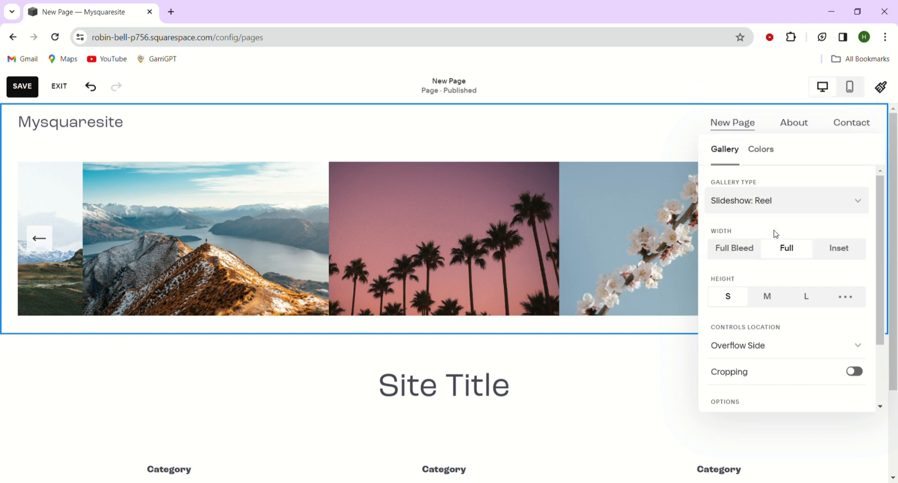
scroll(789, 322, down, 2)
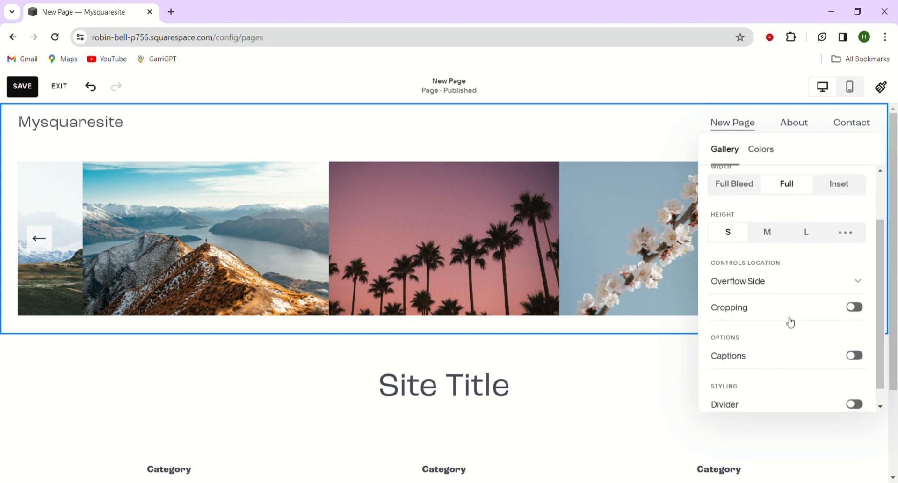
scroll(762, 354, down, 1)
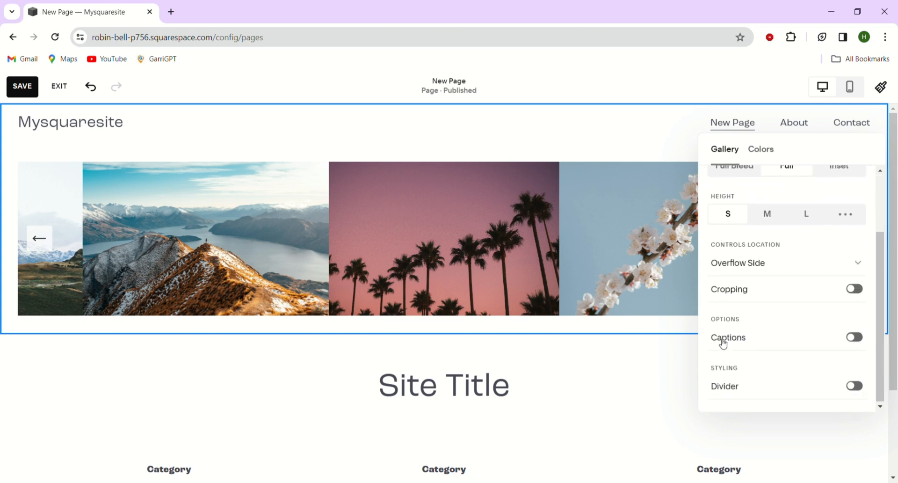
Turn on captions for the gallery and try the Slideshow: Simple gallery type
click(862, 344)
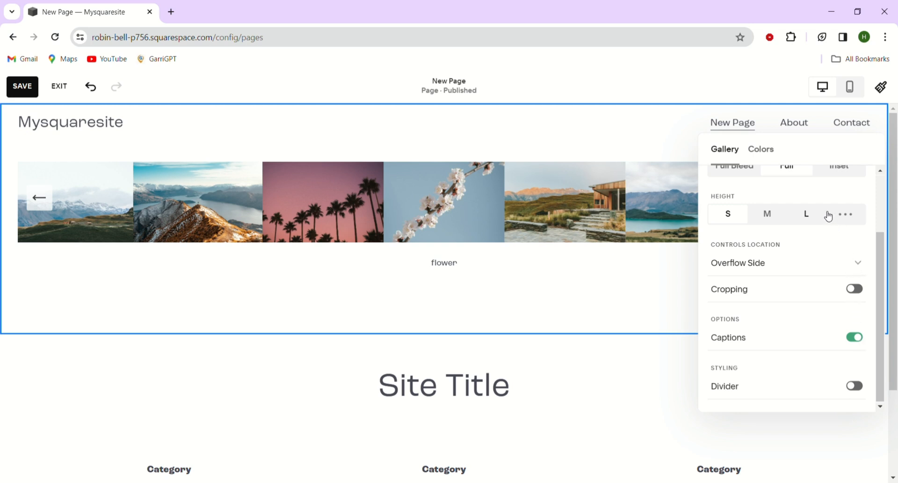
scroll(828, 213, up, 3)
click(856, 208)
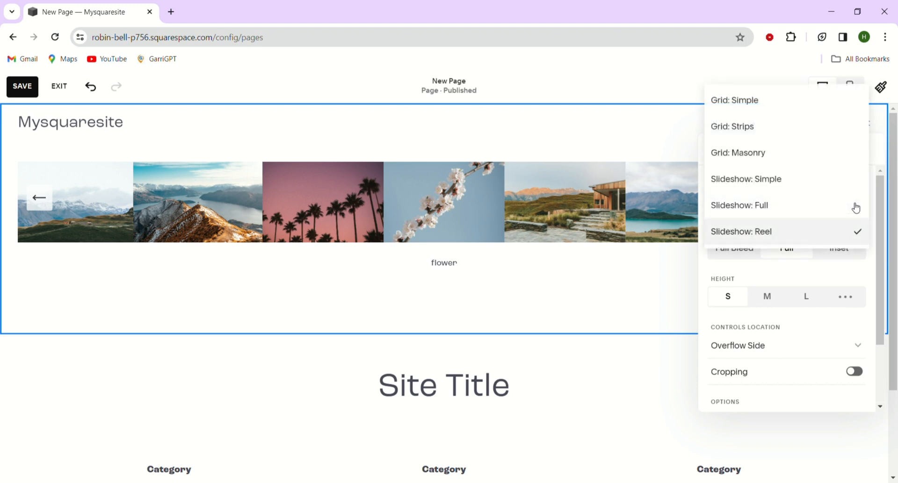
click(854, 206)
click(807, 201)
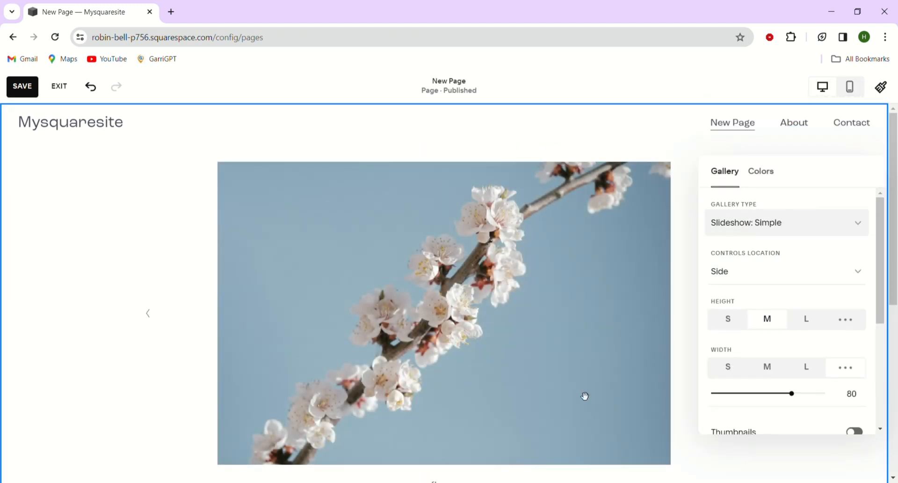
scroll(586, 396, down, 3)
scroll(586, 396, up, 3)
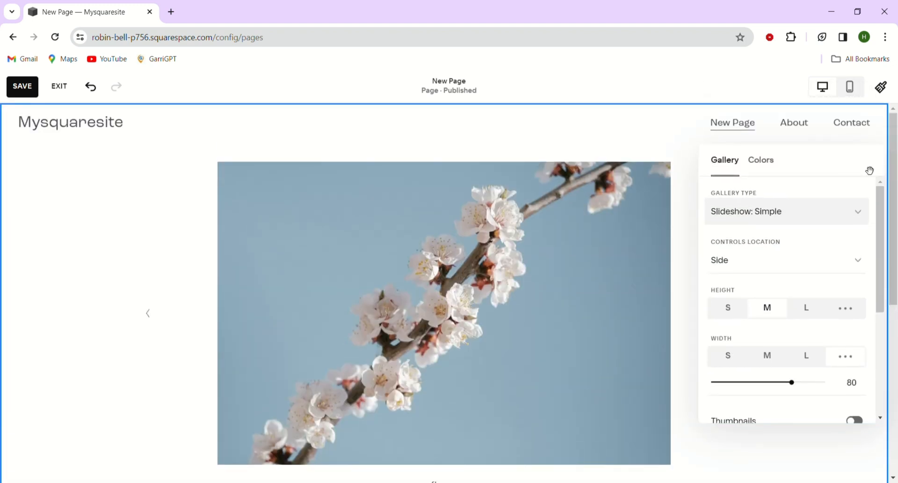
Change the gallery type to Grid: Simple and look over the images and captions on the page
click(856, 217)
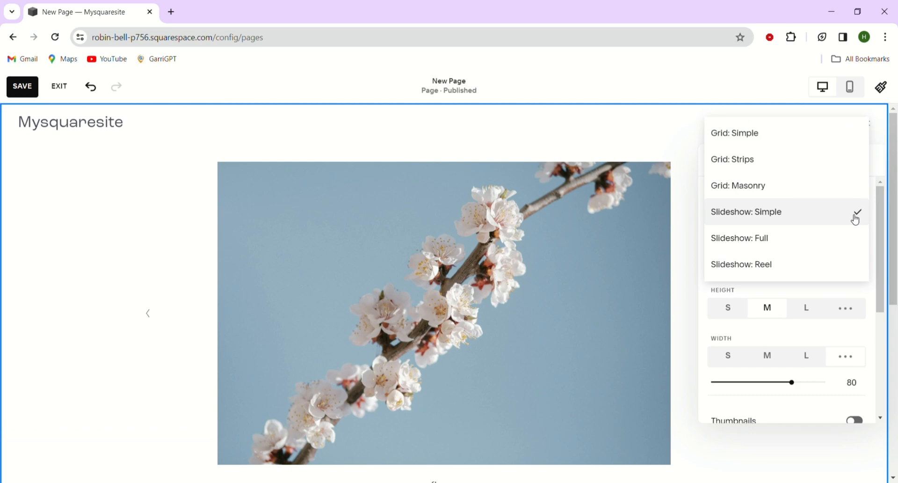
click(795, 135)
scroll(465, 420, down, 5)
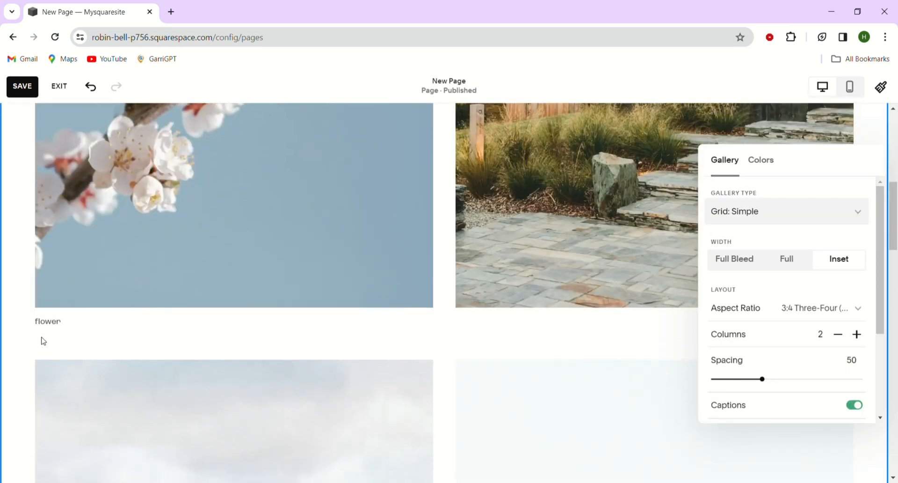
scroll(277, 333, up, 4)
Review the grid's layout, animation and divider options, turn on Lightbox, and close the section settings
scroll(714, 281, down, 1)
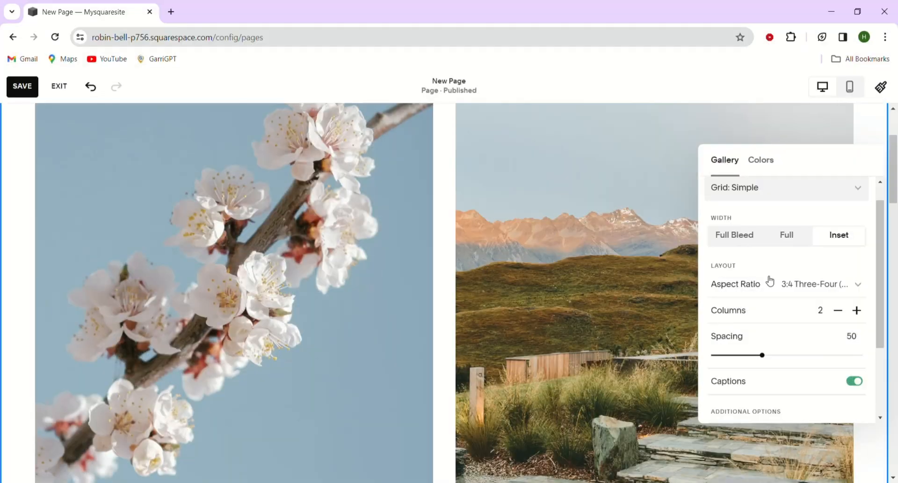
scroll(746, 297, down, 1)
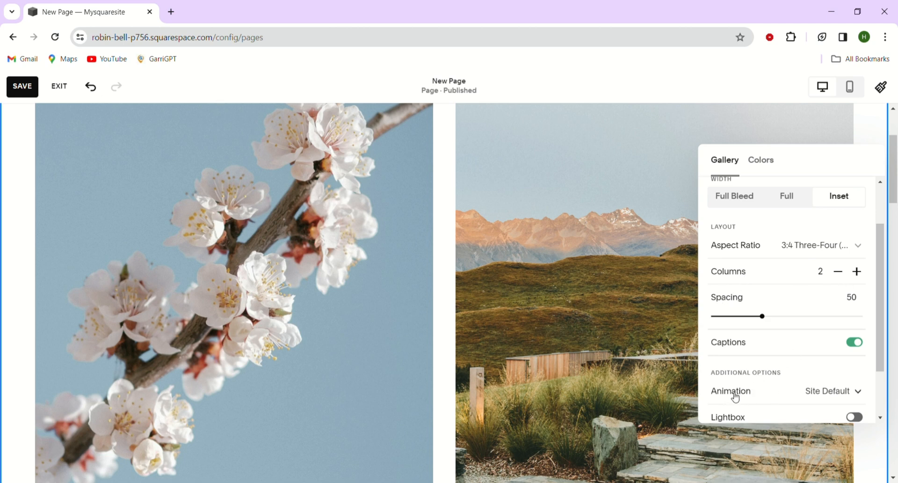
scroll(729, 396, down, 2)
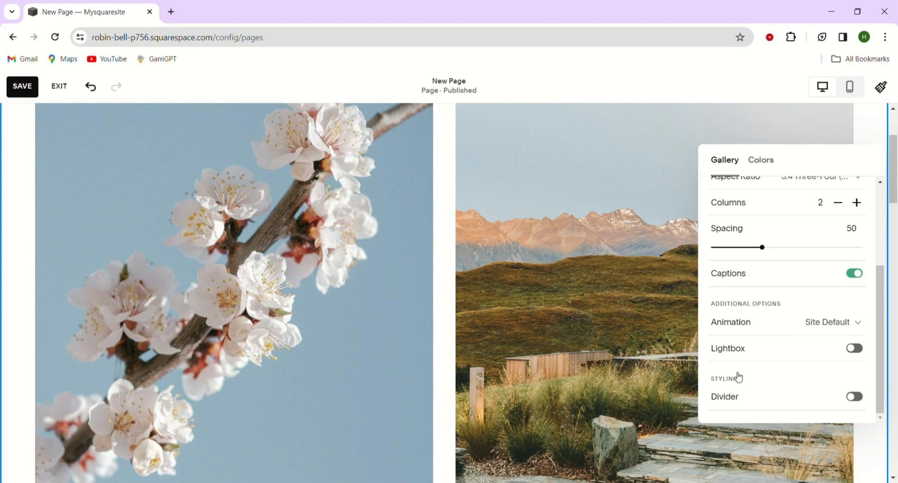
click(857, 352)
click(861, 352)
click(861, 352)
click(575, 82)
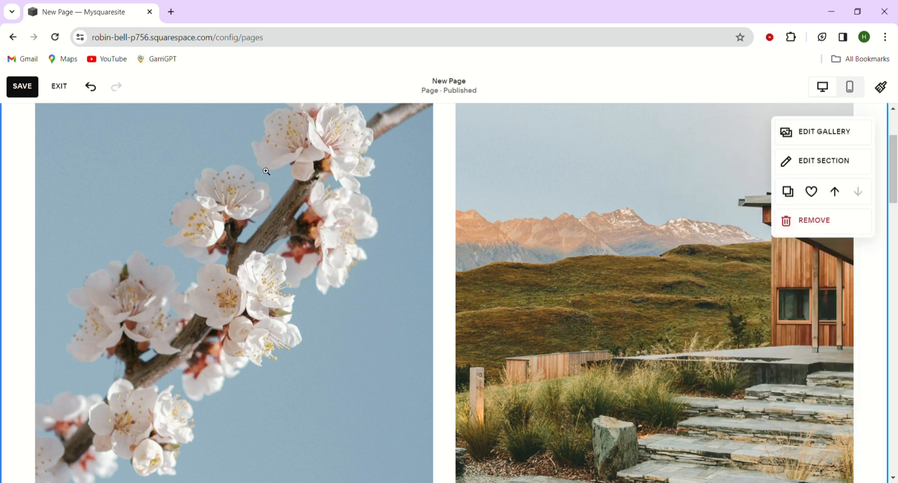
Save the page and leave the editor, checking the flower image in the lightbox before closing it
click(31, 87)
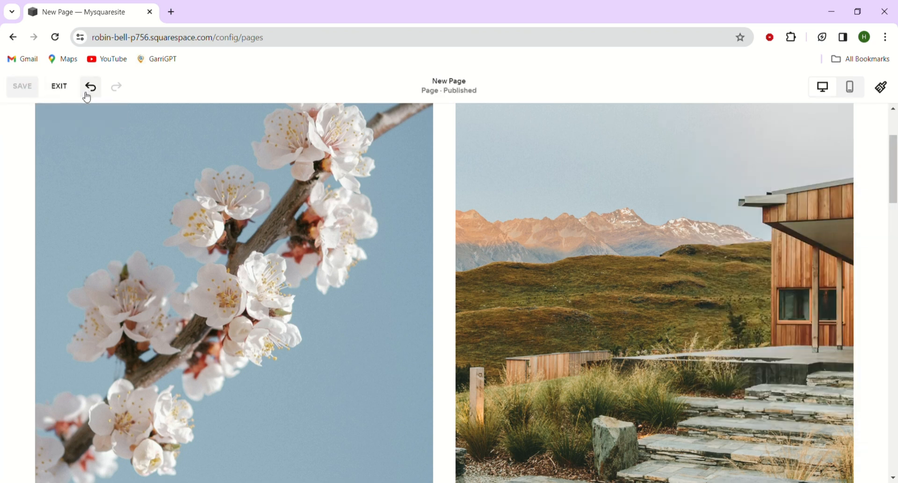
click(59, 87)
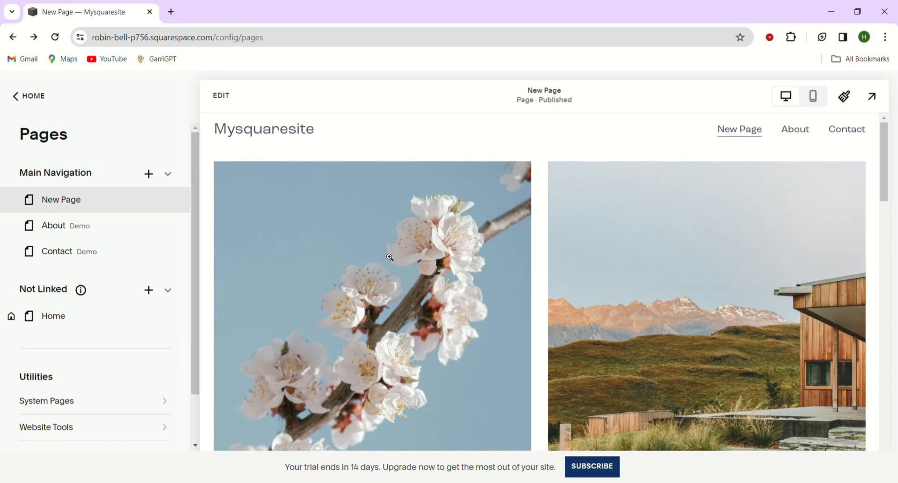
click(390, 257)
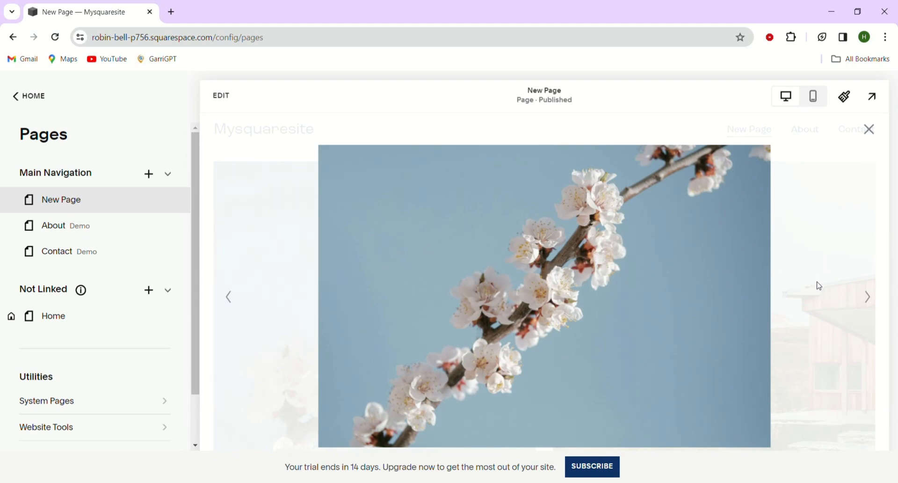
click(870, 127)
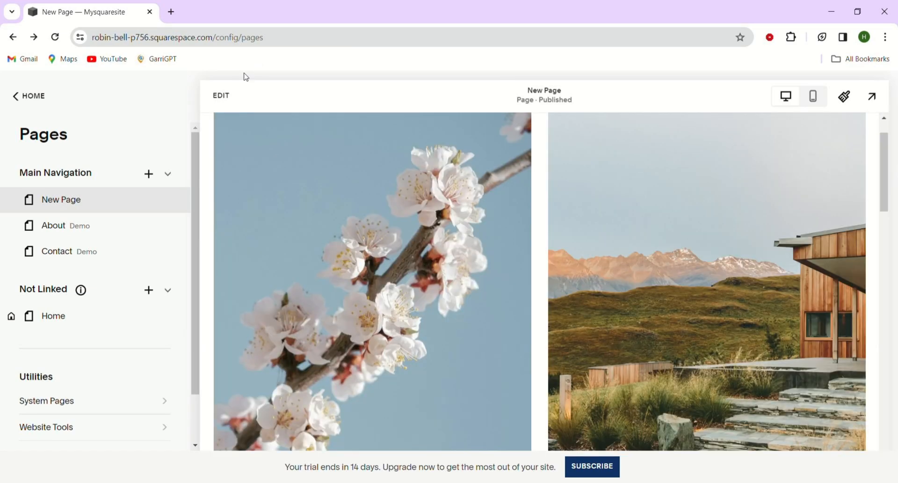
Reopen the page for editing and bring up the color themes in the gallery section's settings
click(232, 97)
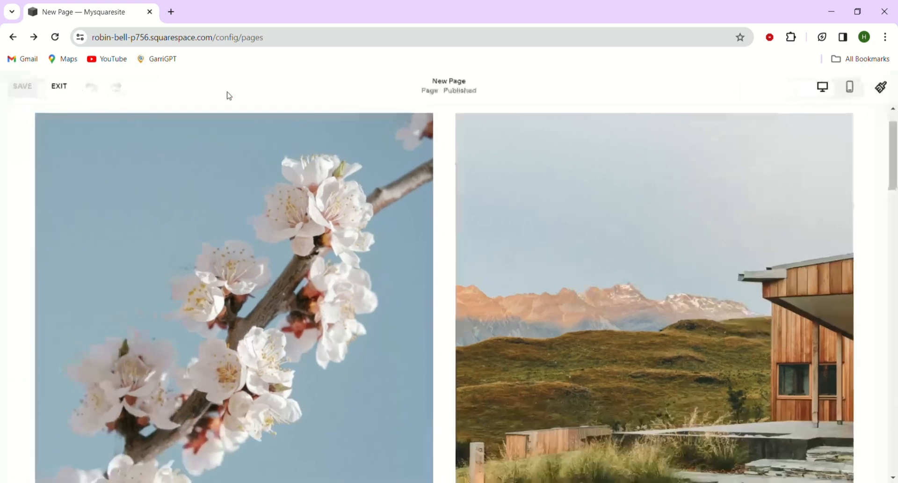
mouse_move(583, 170)
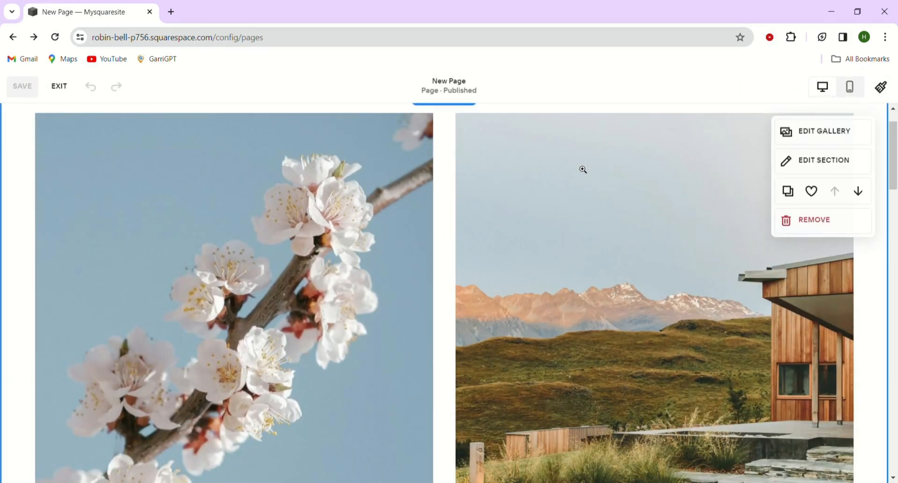
click(797, 172)
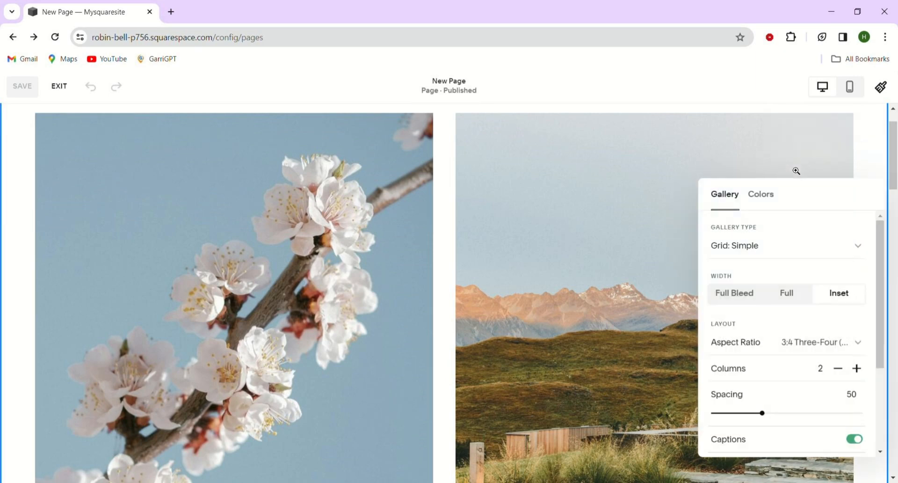
click(761, 200)
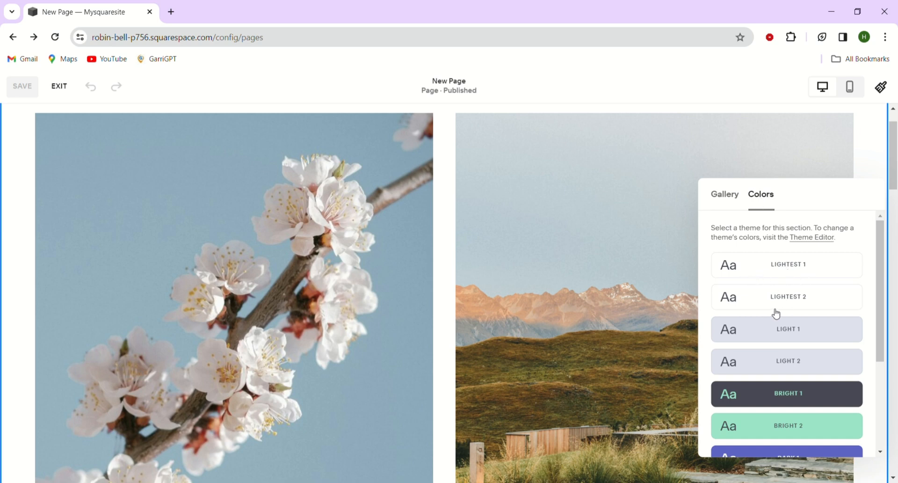
Try the Bright 2, Dark 1 and Bright 1 color themes on the gallery section
scroll(775, 385, down, 3)
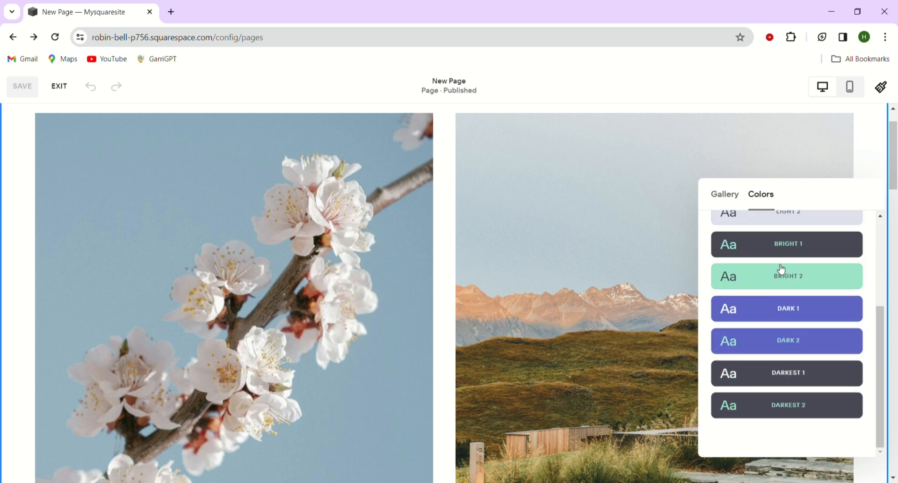
click(782, 282)
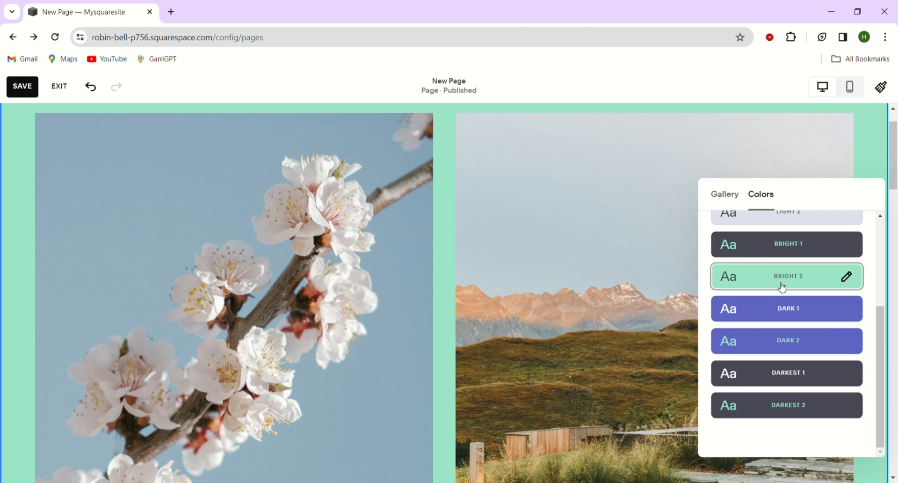
click(786, 312)
scroll(776, 286, up, 2)
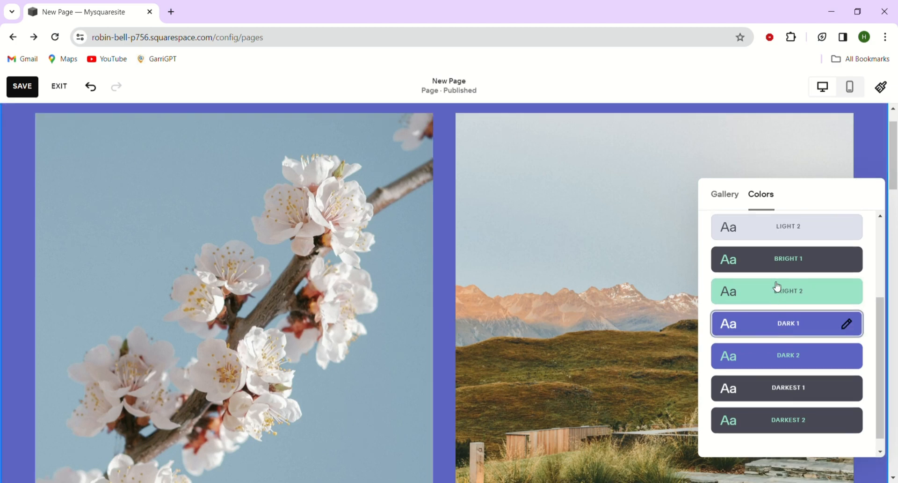
click(775, 297)
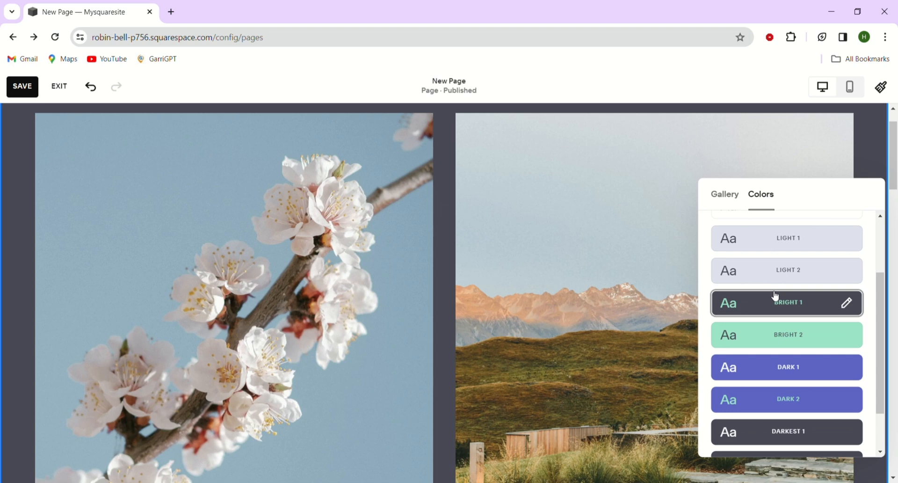
Try the Light 2 color theme on the gallery section and settle on Light 1
scroll(774, 299, up, 1)
click(770, 289)
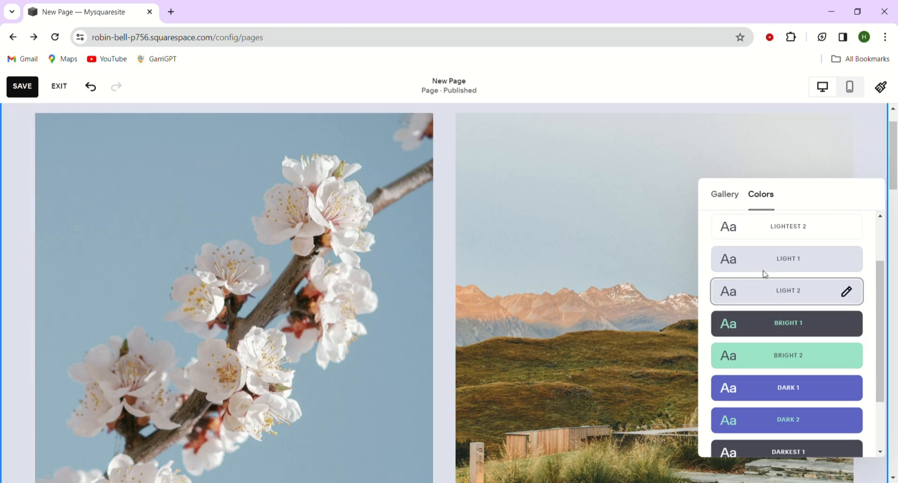
click(765, 269)
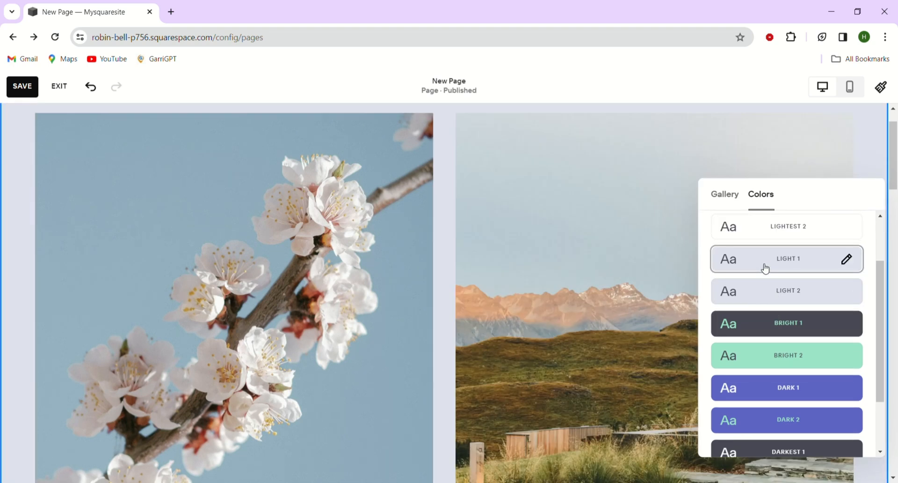